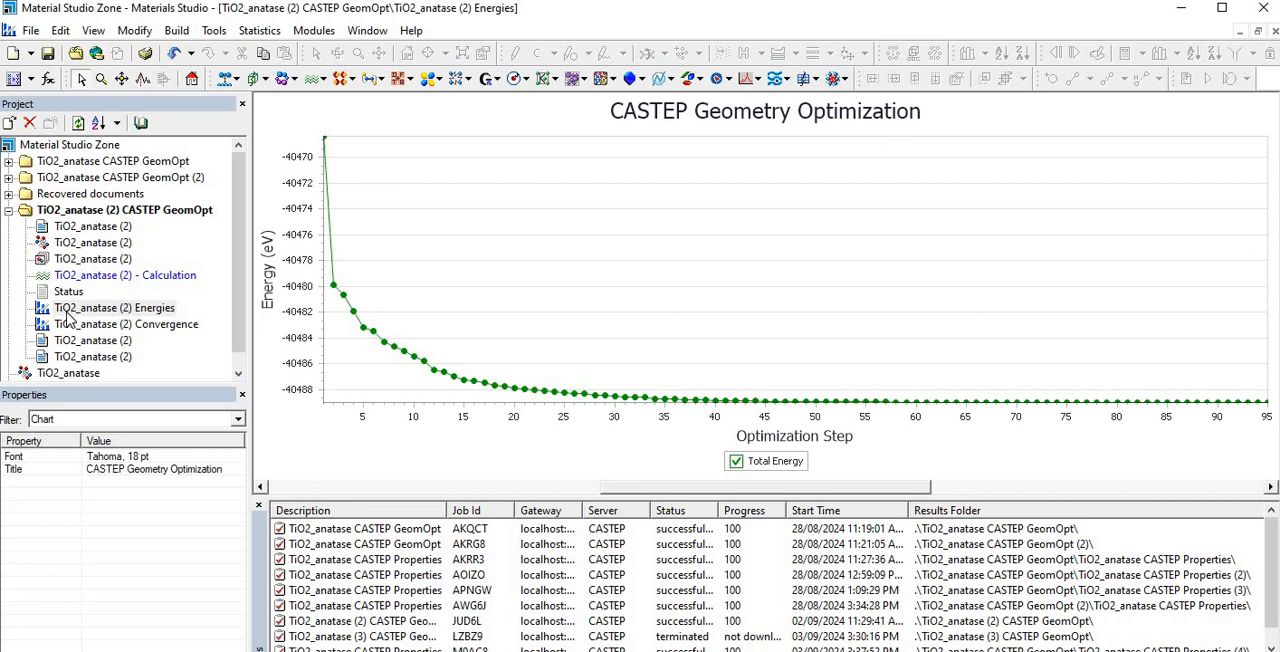
# - Review the structure, status report, energies chart and convergence chart of the TiO2_anatase (2) CASTEP GeomOpt results
pyautogui.doubleClick(45, 248)
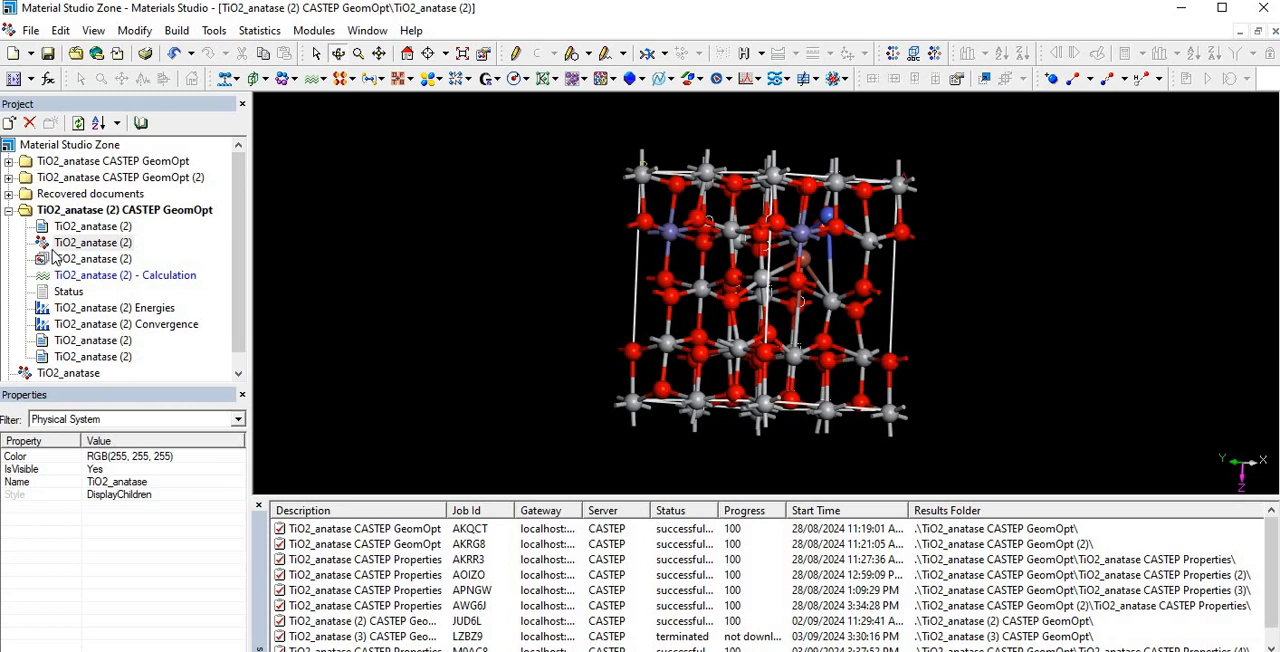
pyautogui.doubleClick(66, 292)
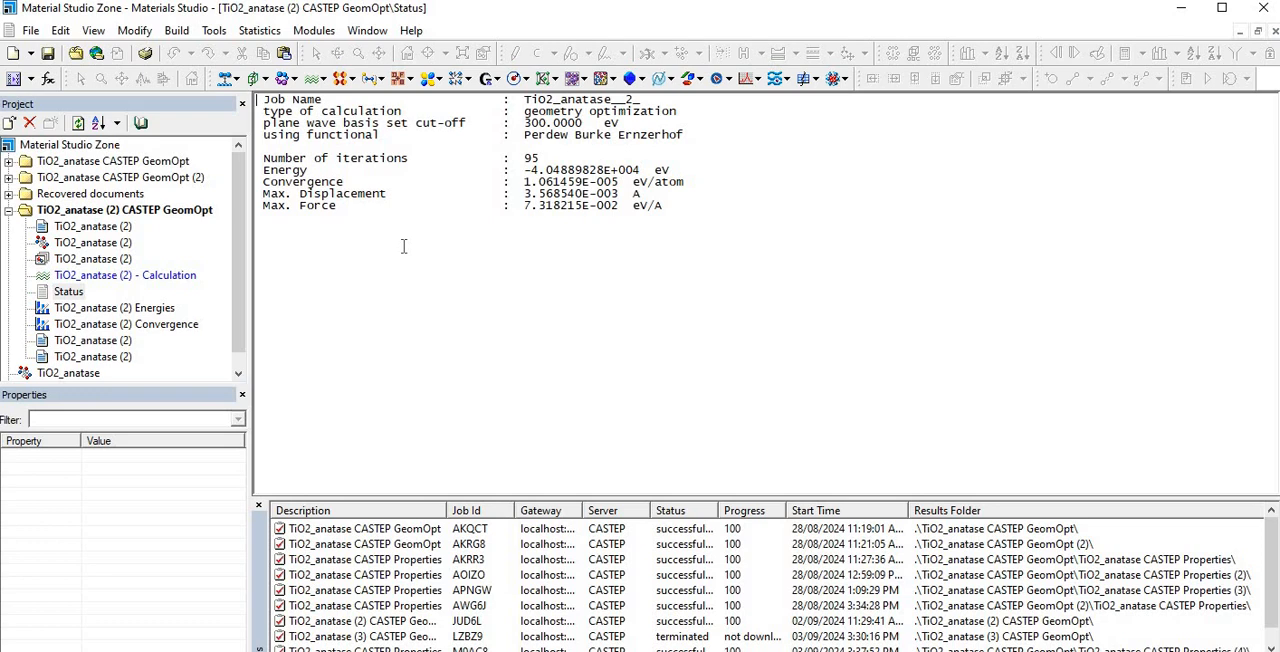
pyautogui.click(89, 312)
pyautogui.doubleClick(89, 312)
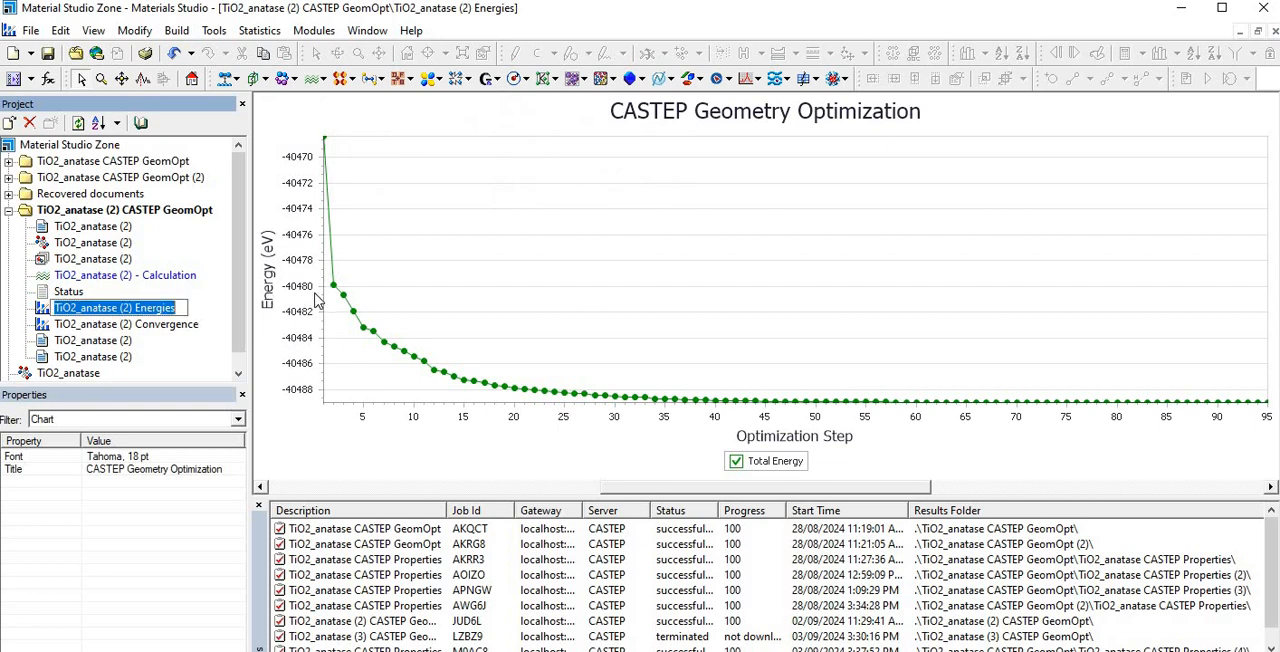
pyautogui.doubleClick(92, 325)
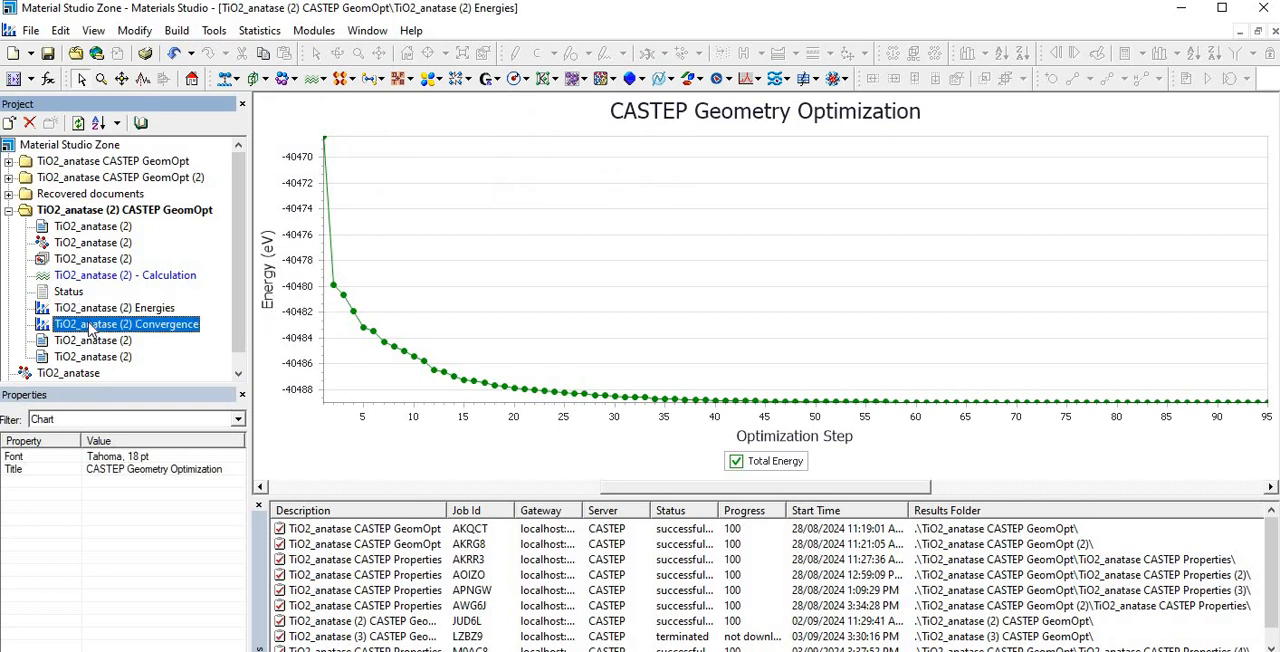
pyautogui.scroll(-3, 625, 320)
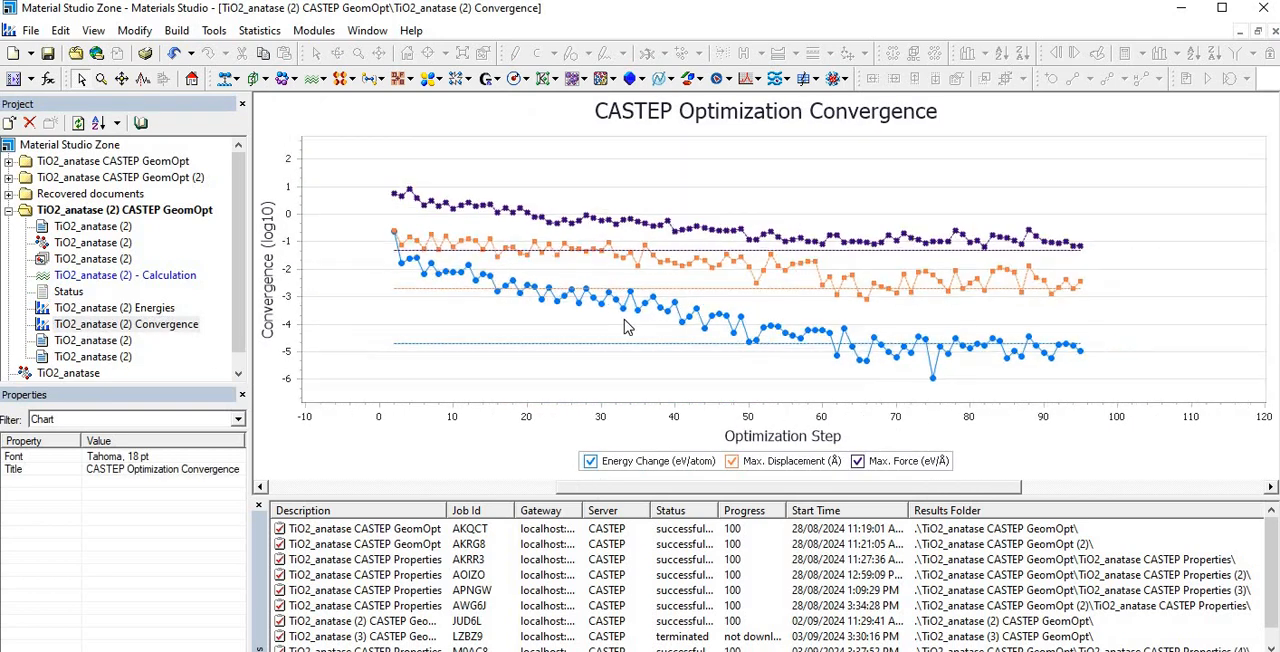
pyautogui.scroll(2, 625, 320)
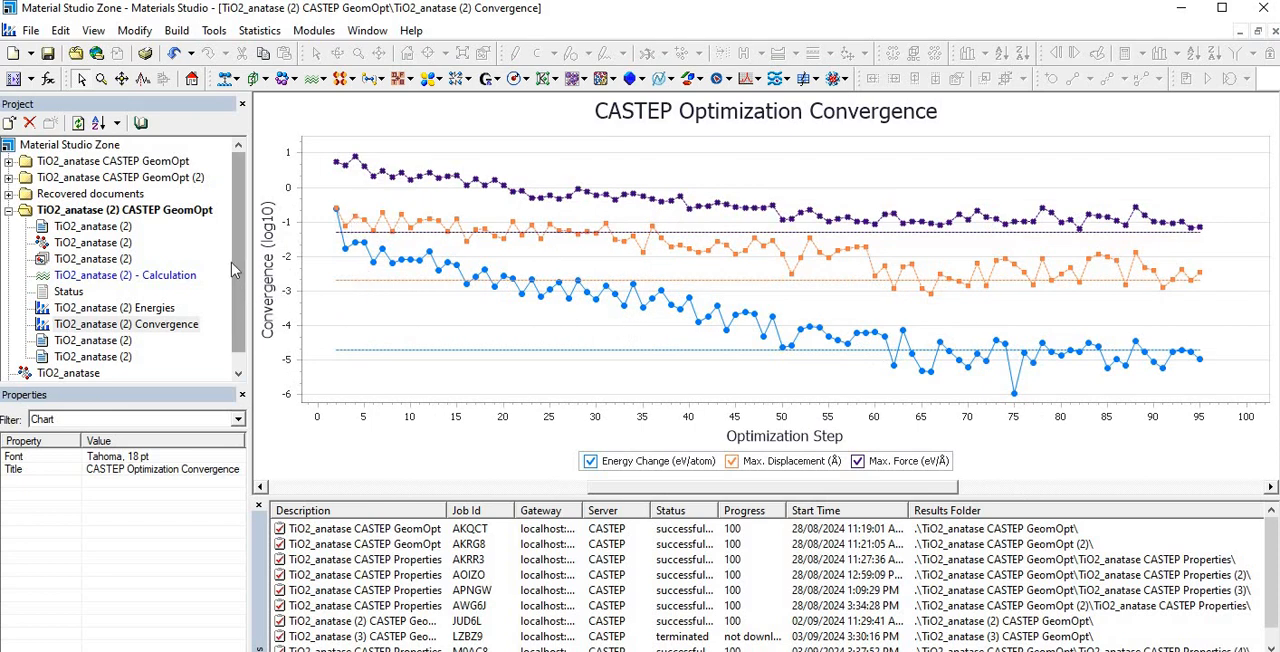
# - Bring up the optimized TiO2_anatase (2) structure and set its CASTEP calculation task to Properties
pyautogui.doubleClick(75, 242)
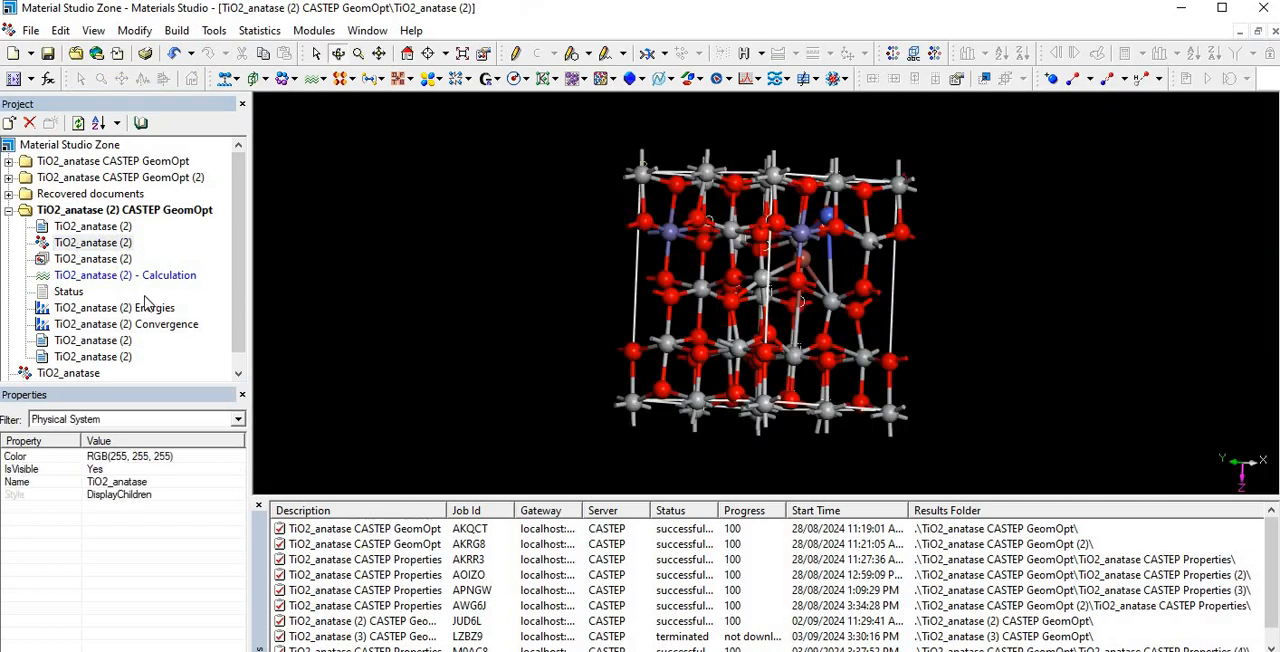
pyautogui.doubleClick(60, 276)
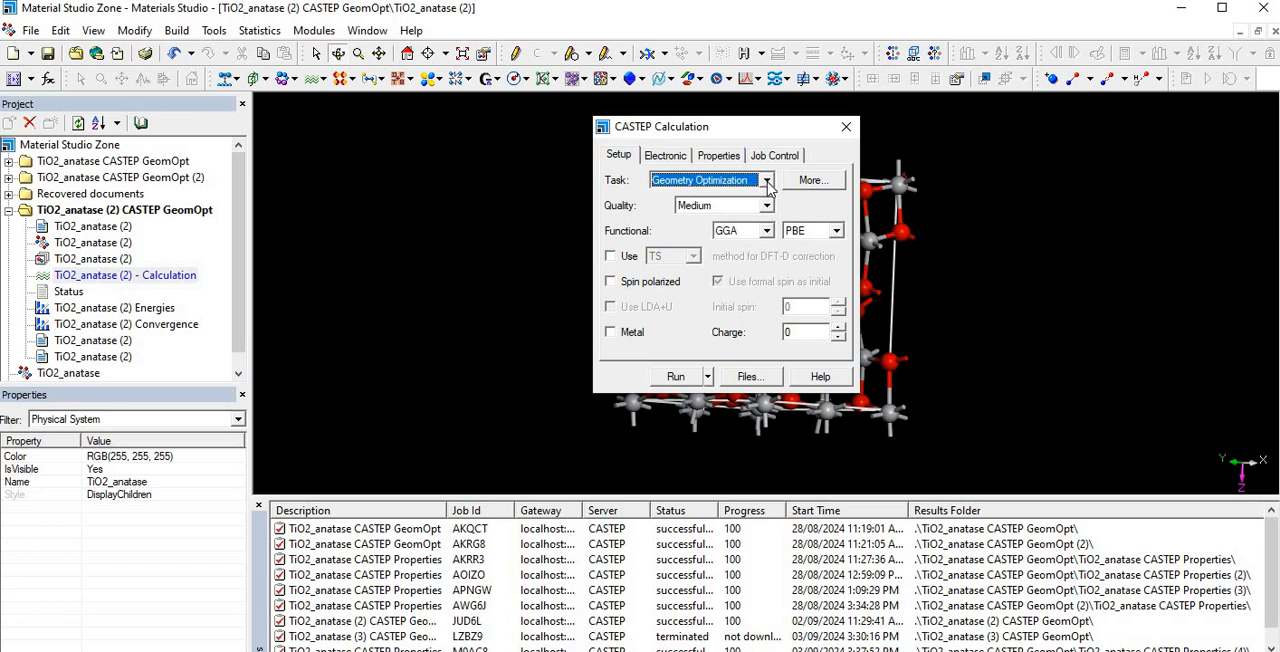
pyautogui.click(767, 182)
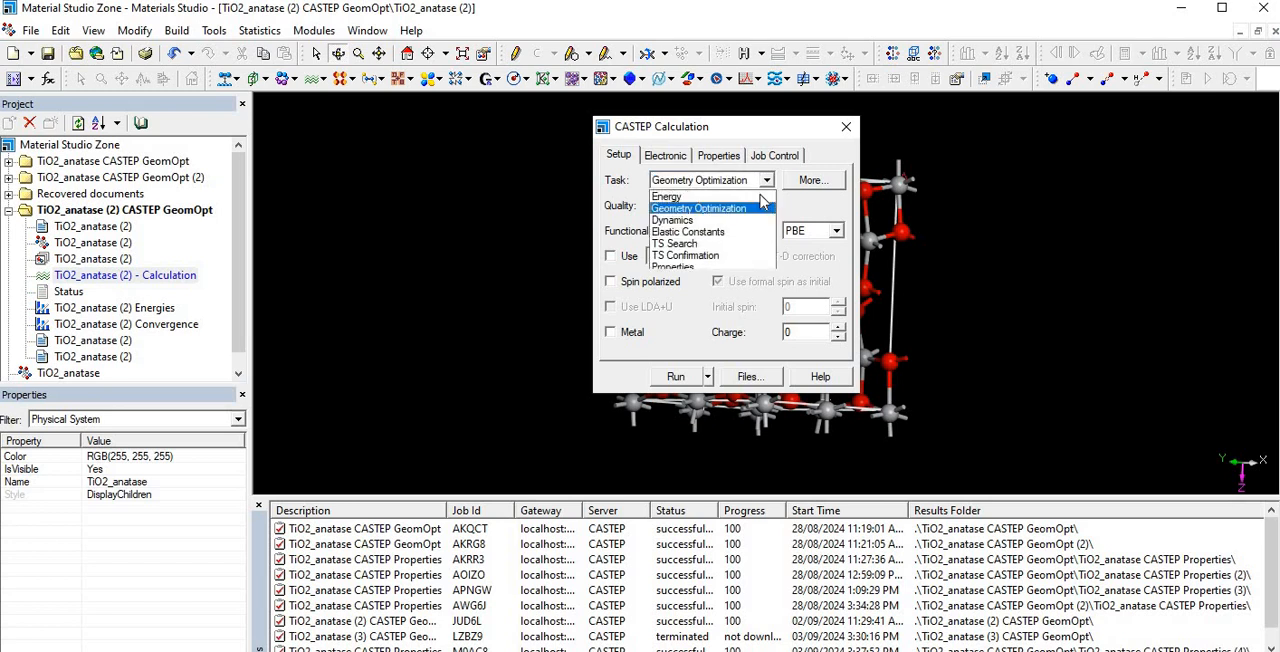
pyautogui.click(700, 267)
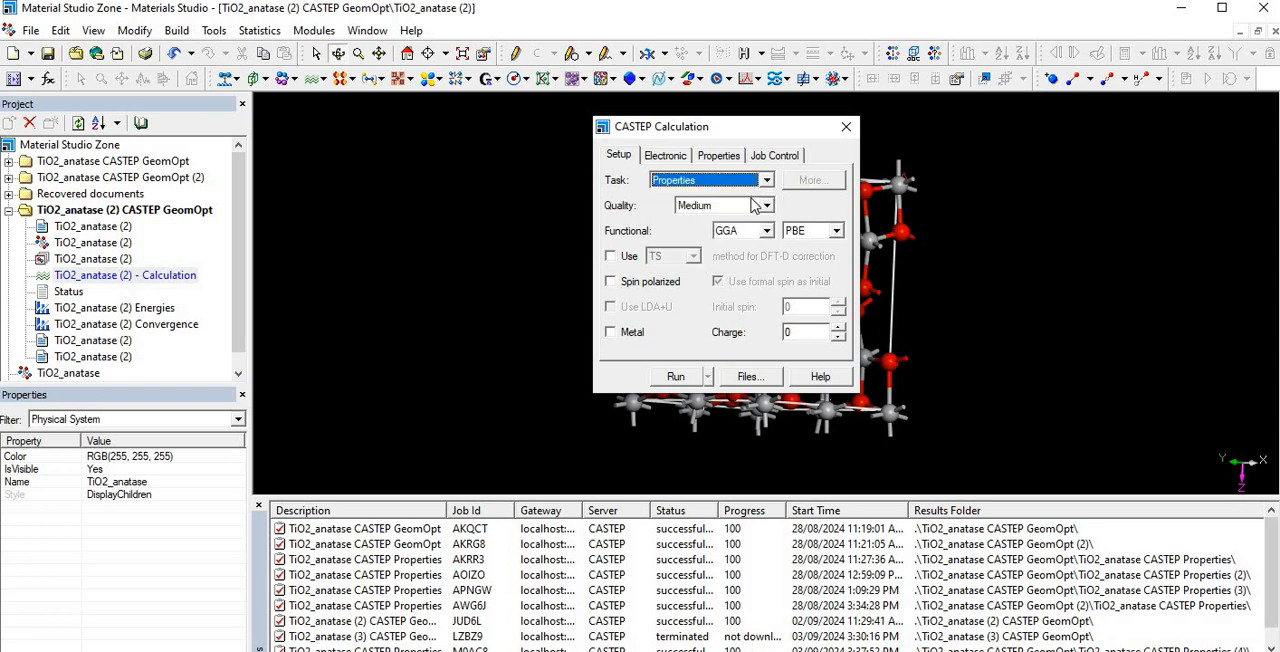
# - Check the electronic settings and include Optical properties in the CASTEP properties calculation
pyautogui.click(665, 157)
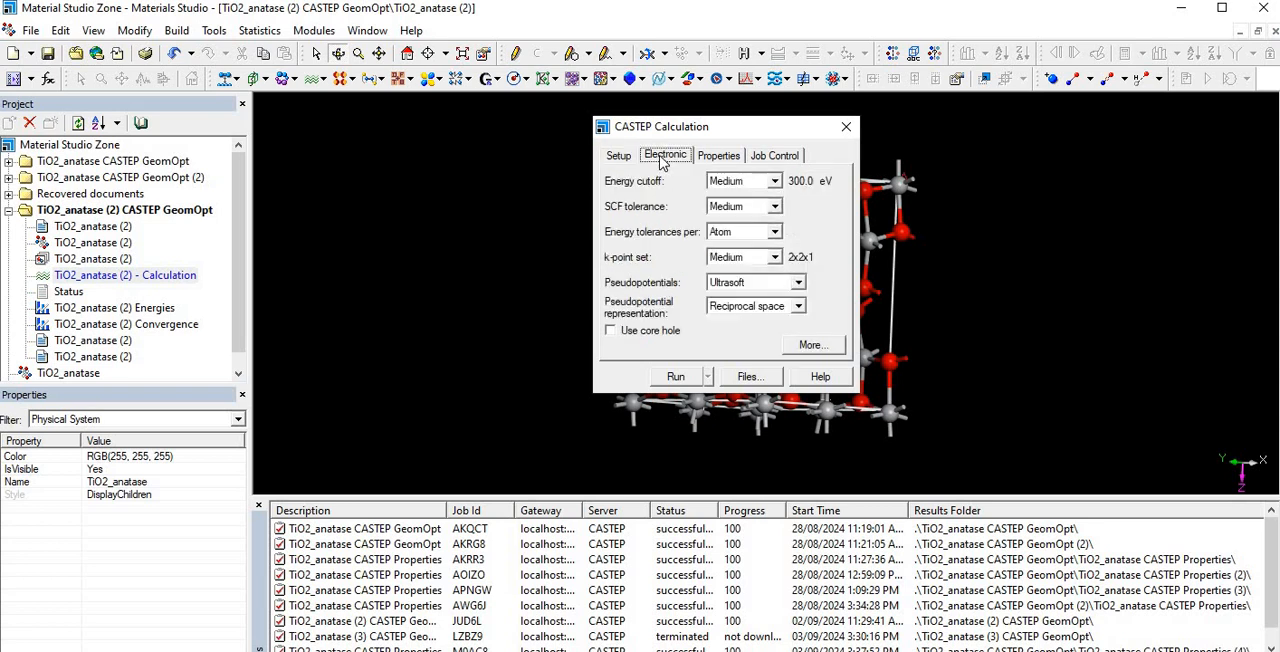
pyautogui.click(739, 160)
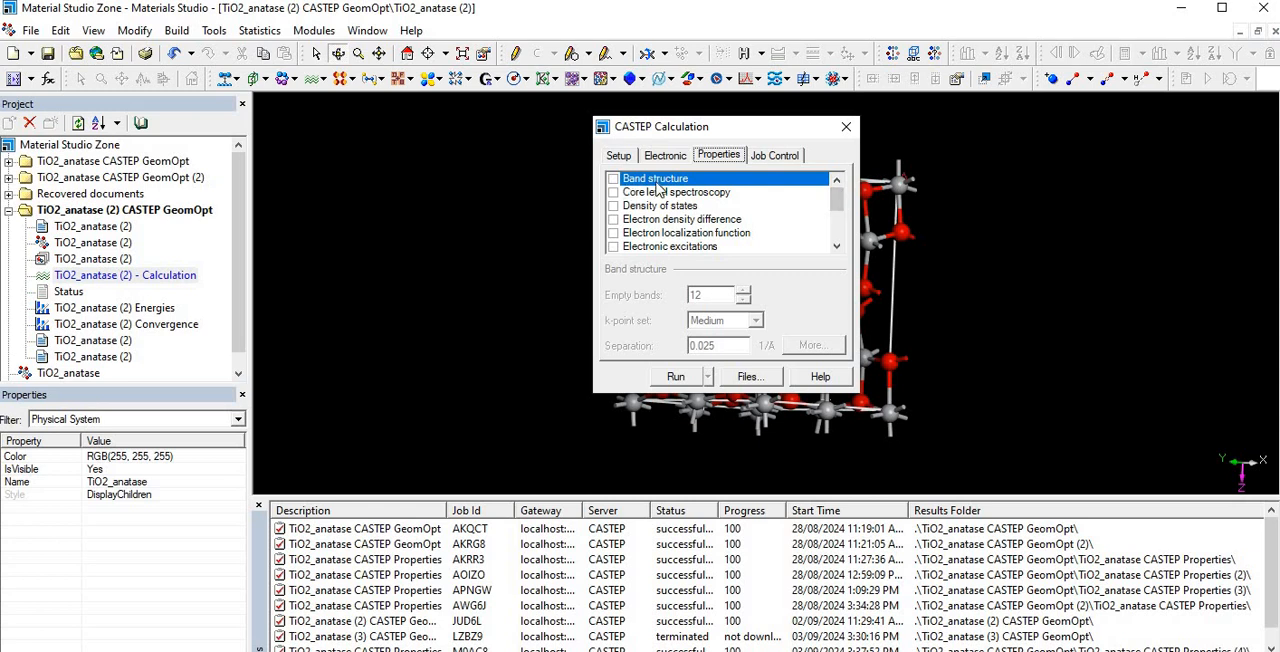
pyautogui.moveTo(838, 200); pyautogui.dragTo(838, 213)
pyautogui.click(613, 233)
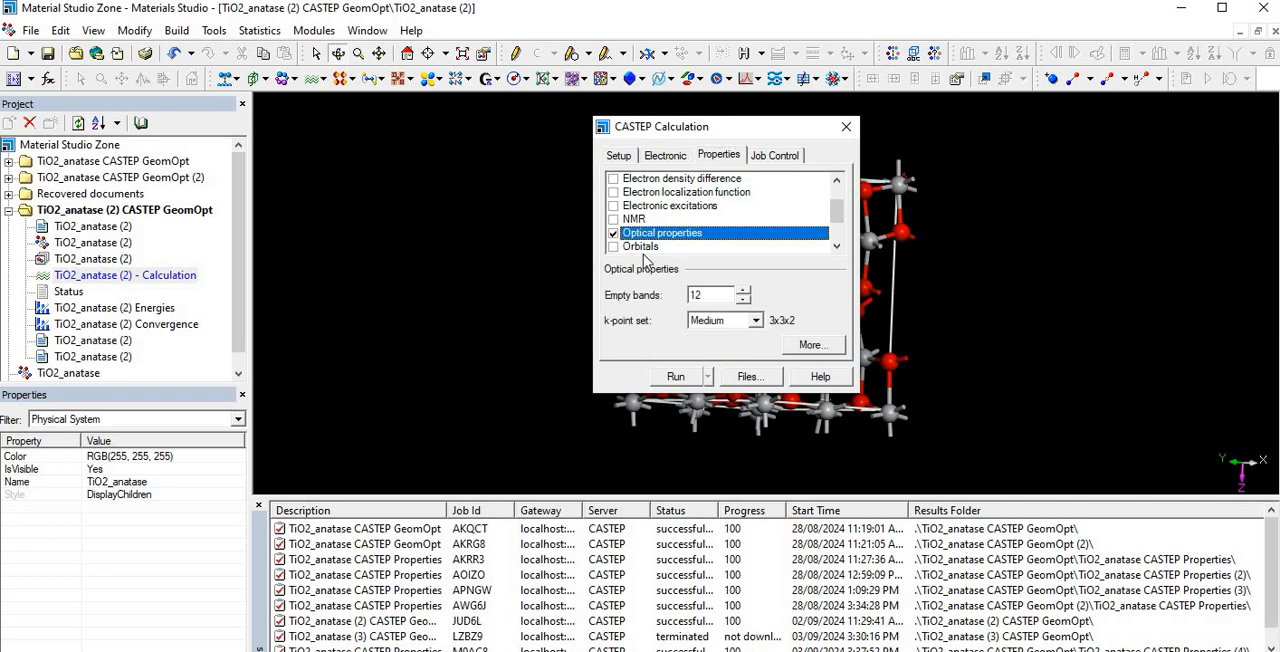
# - Set the runtime optimization to Speed, check the job control options and run the CASTEP properties job
pyautogui.click(767, 160)
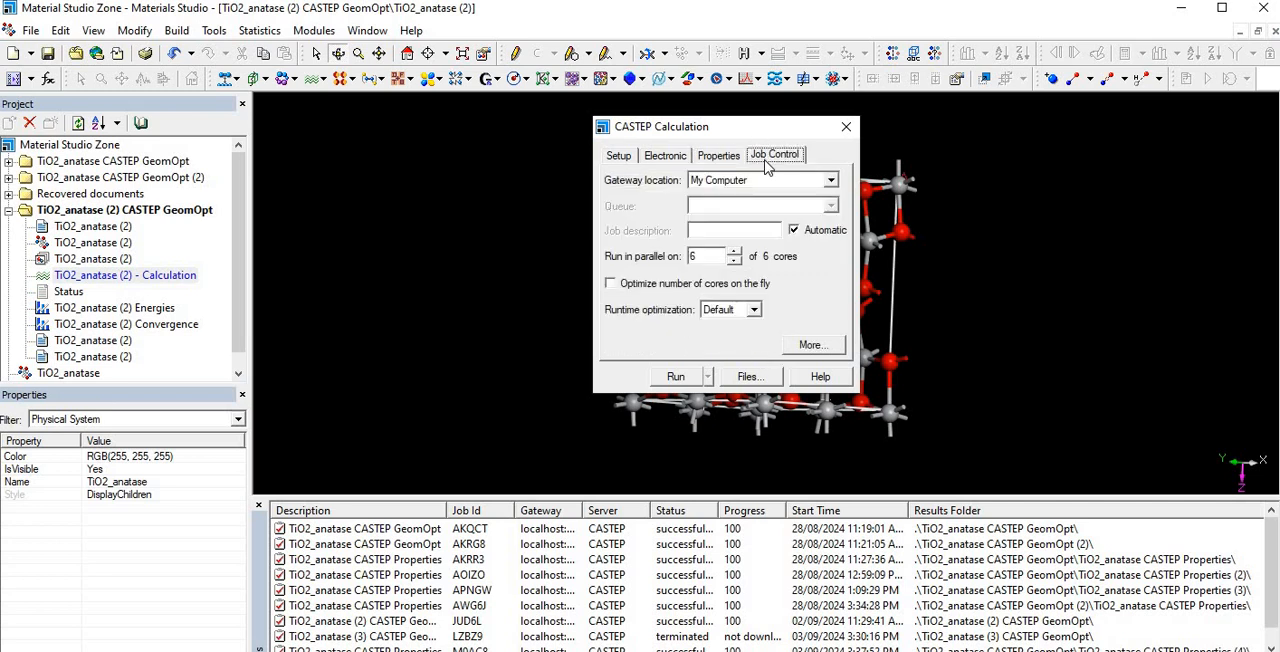
pyautogui.click(755, 310)
pyautogui.click(717, 350)
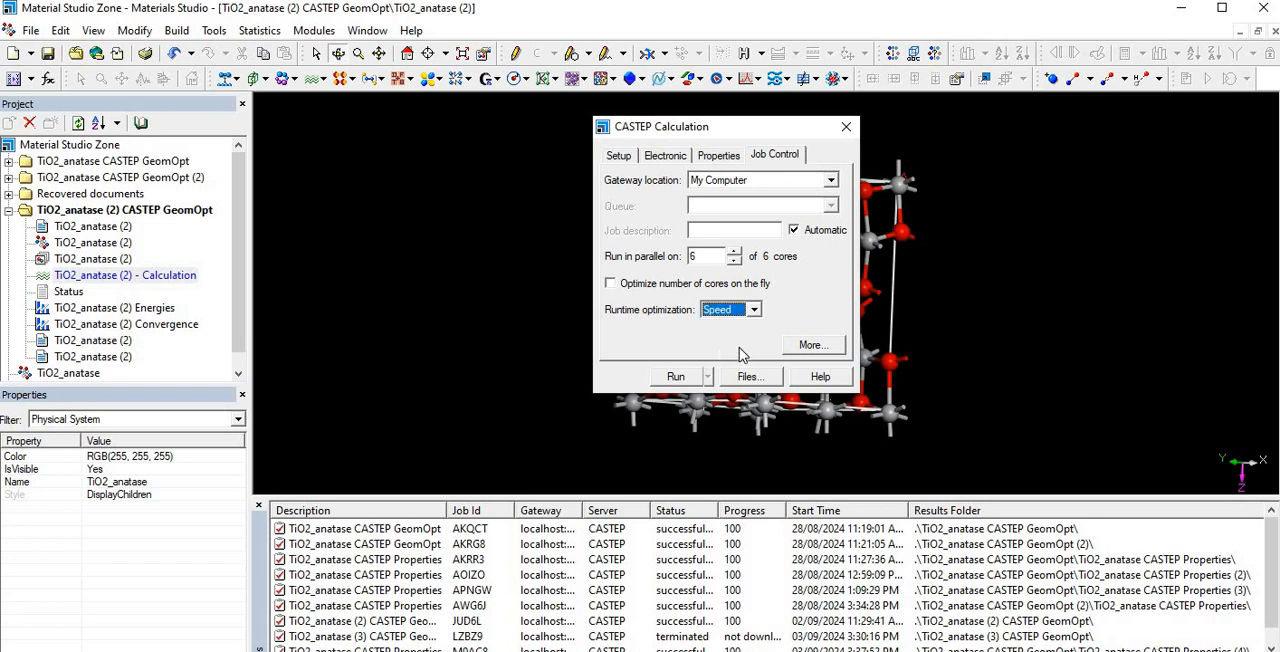
pyautogui.click(811, 344)
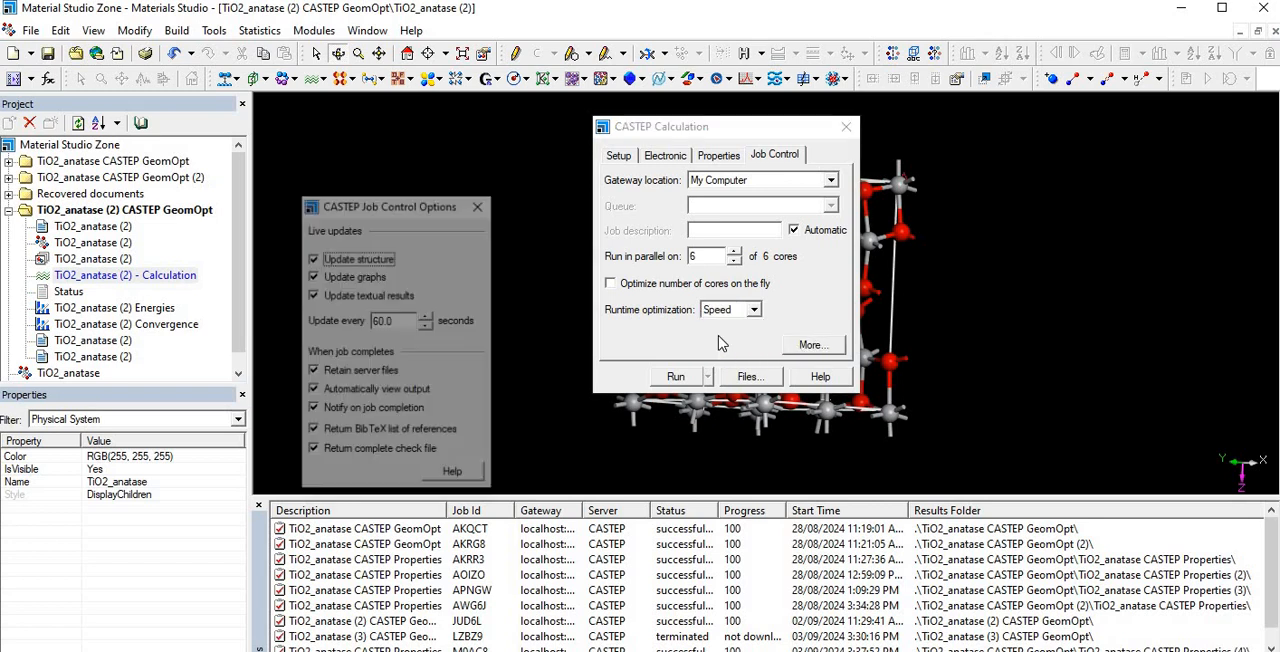
pyautogui.click(479, 204)
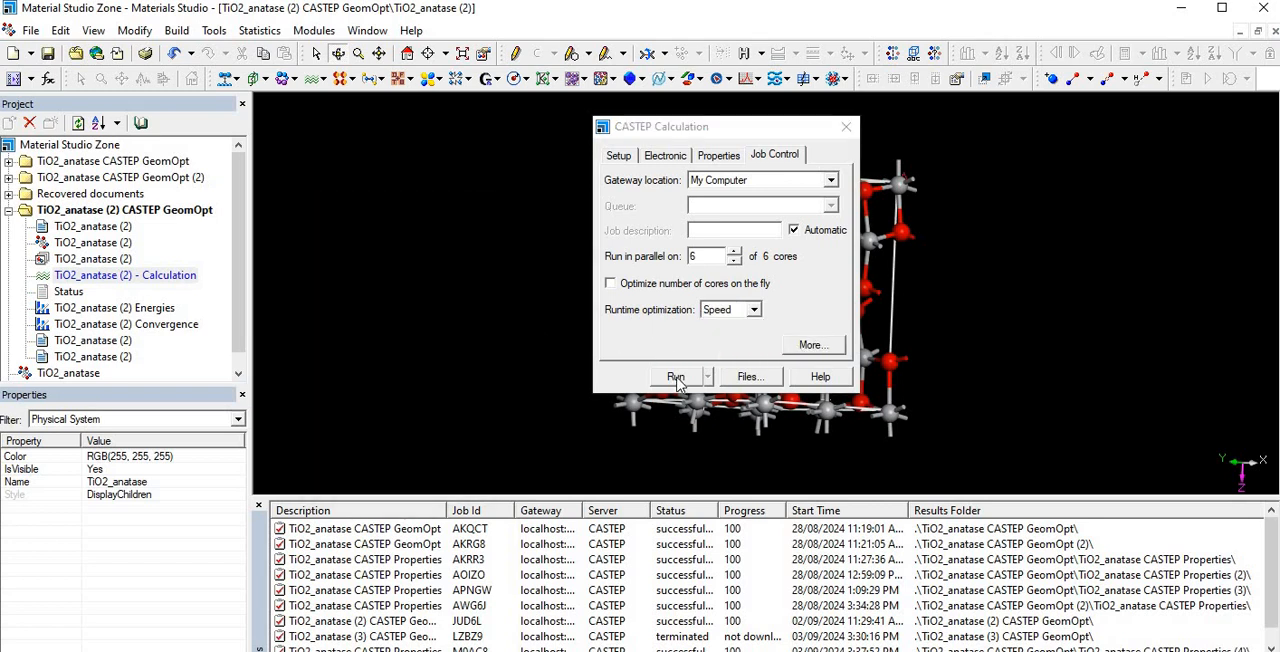
pyautogui.click(676, 377)
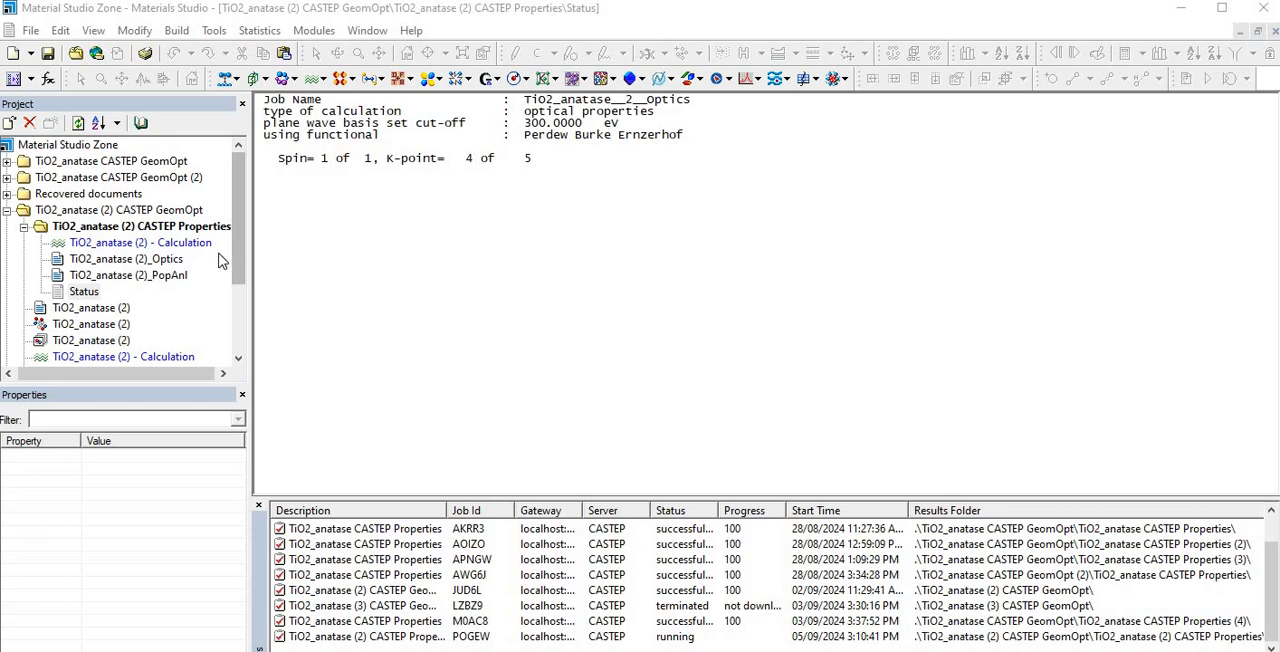
# - Turn off Fix occupancy in the calculation's SCF electronic options and check the empty bands and smearing options
pyautogui.click(62, 245)
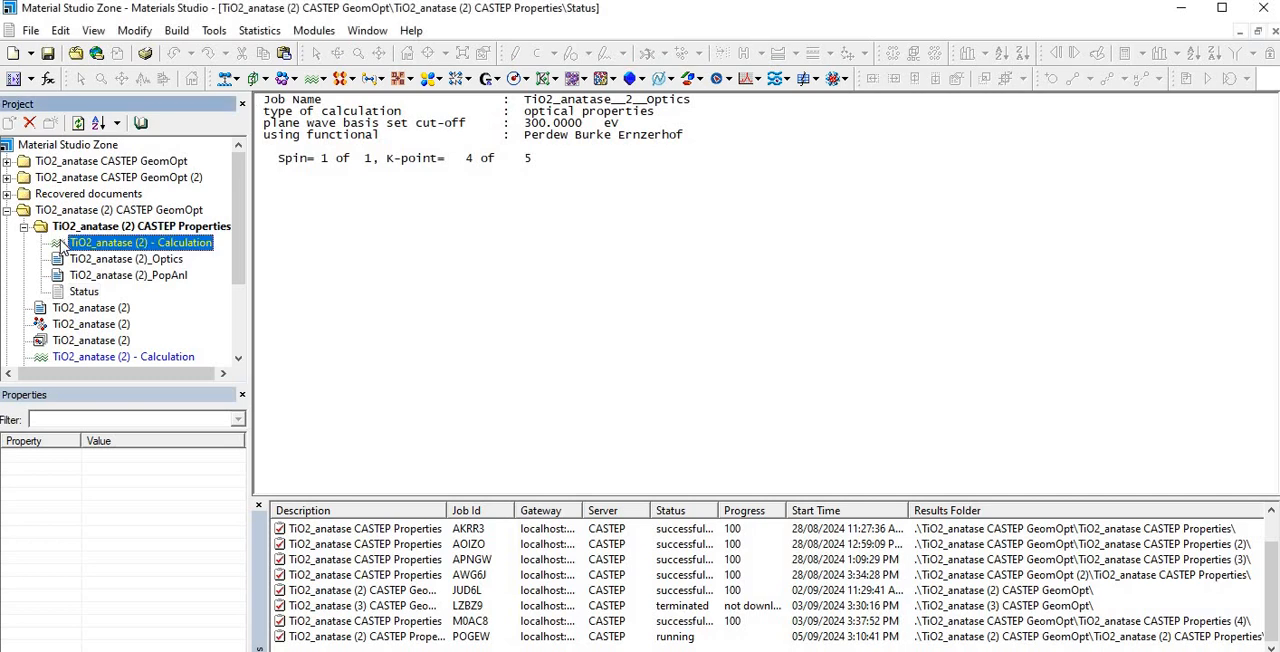
pyautogui.doubleClick(62, 245)
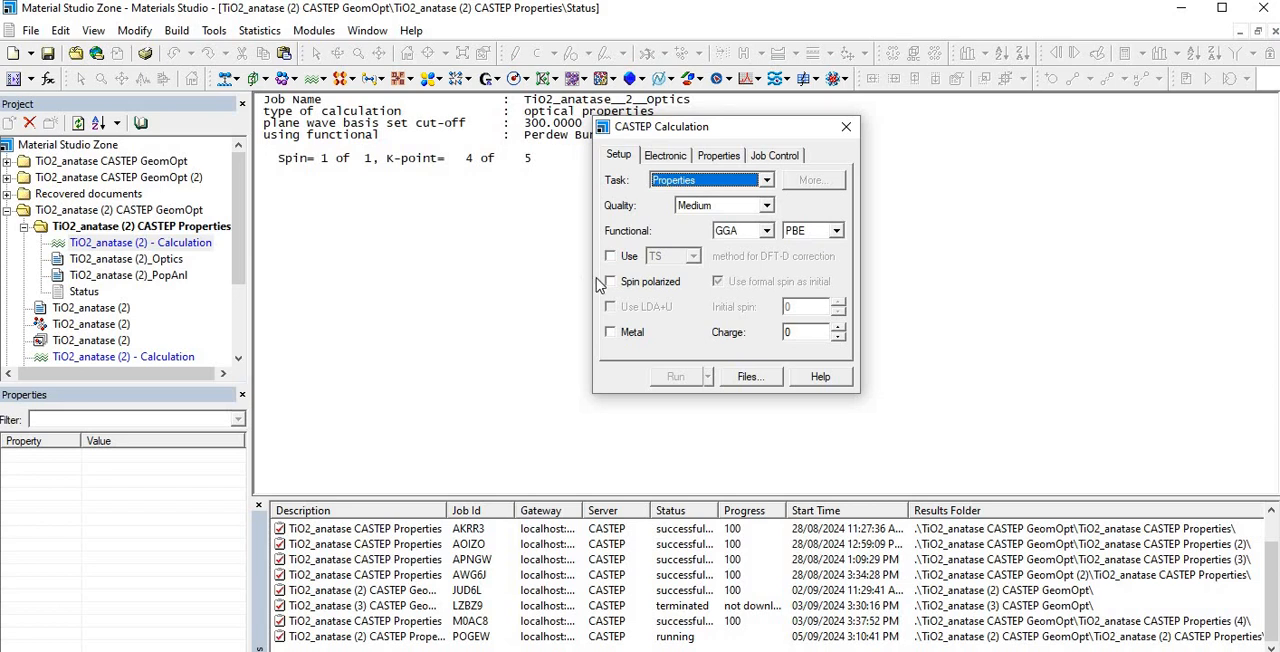
pyautogui.click(676, 160)
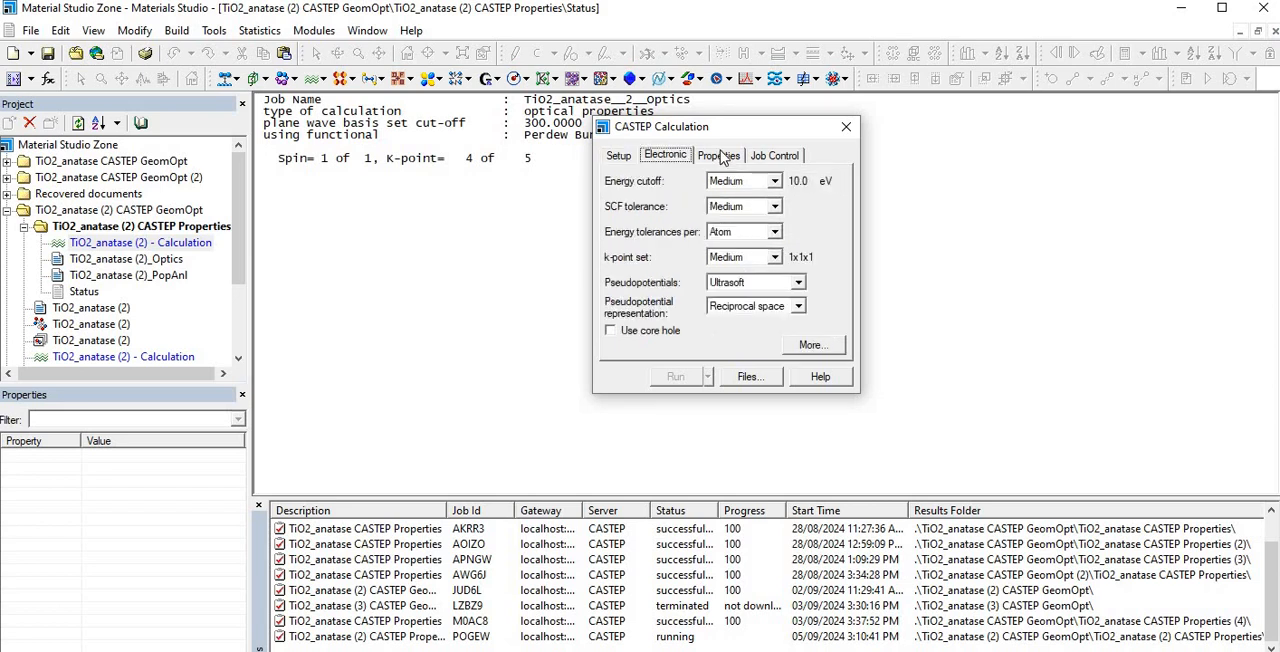
pyautogui.click(619, 157)
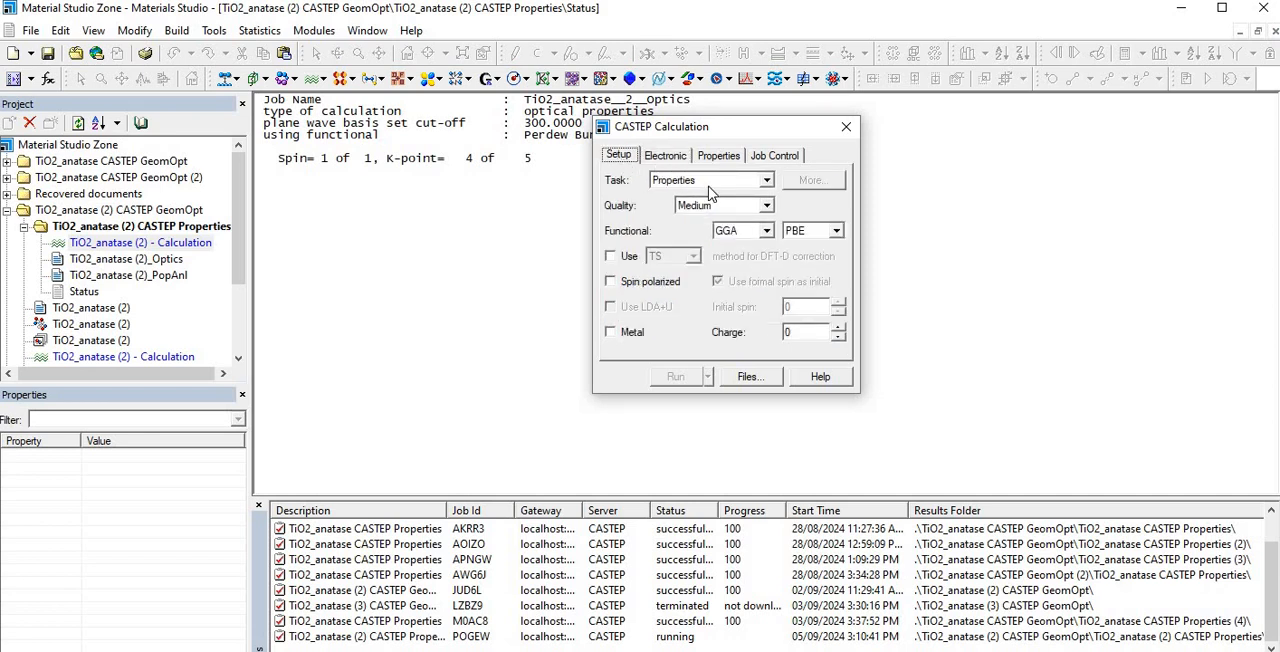
pyautogui.click(667, 158)
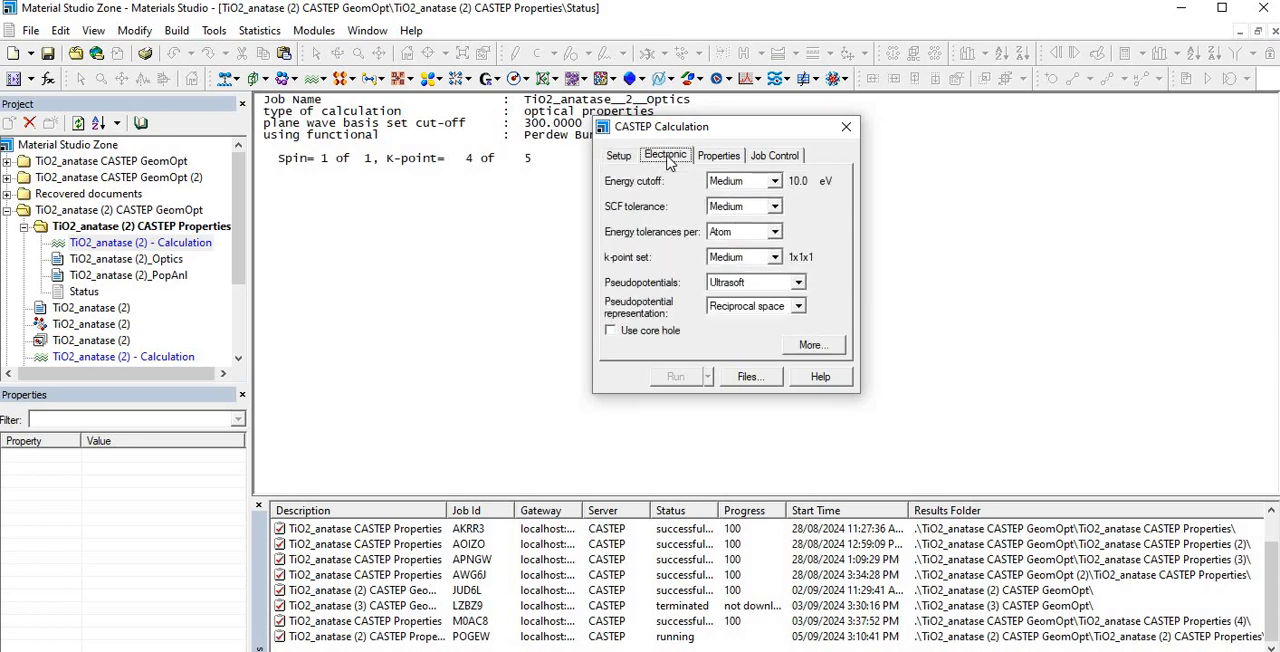
pyautogui.click(818, 344)
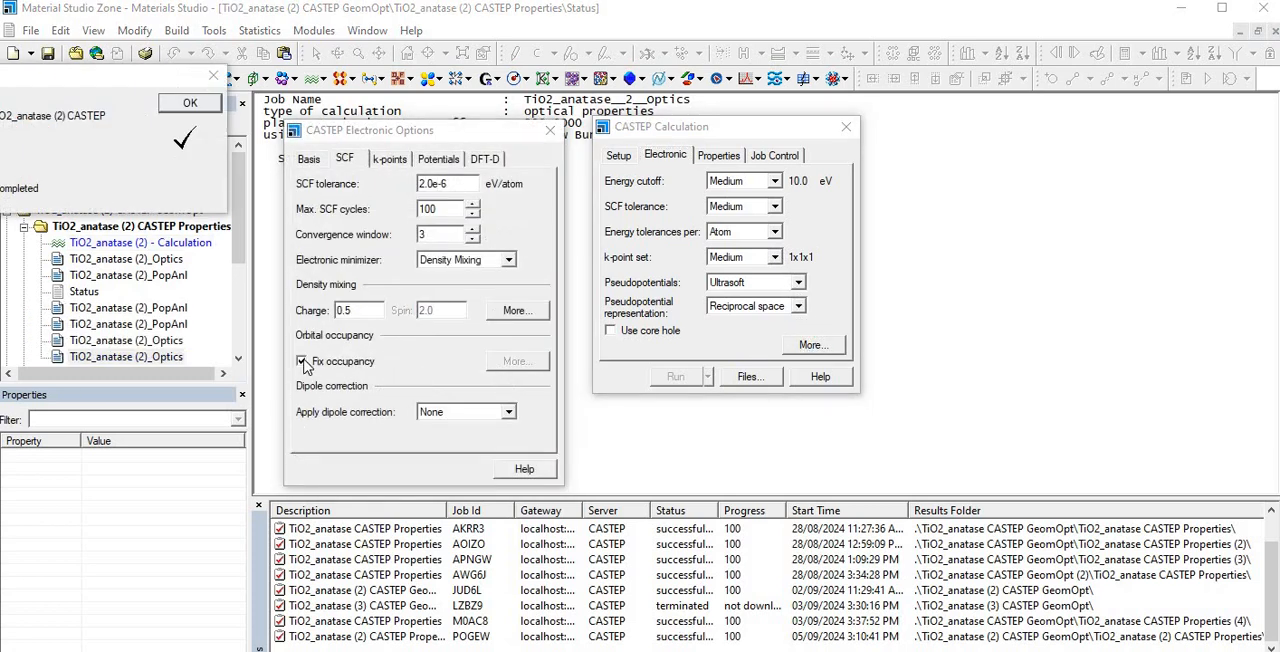
pyautogui.click(303, 362)
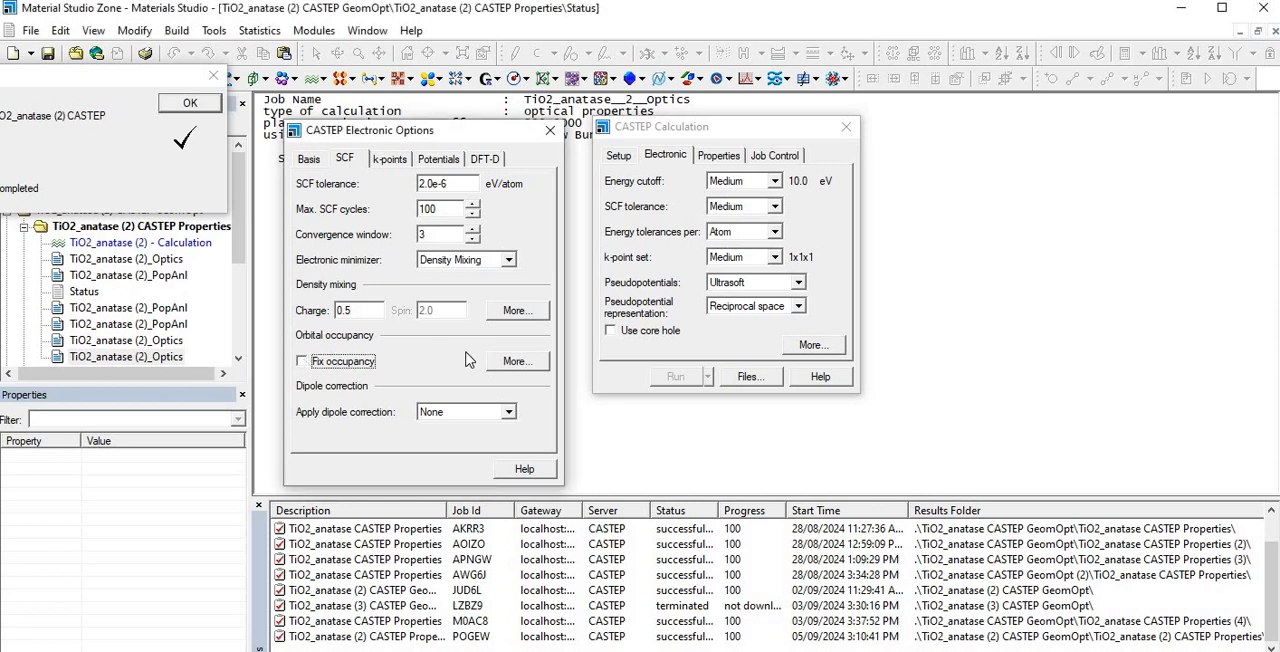
pyautogui.click(527, 368)
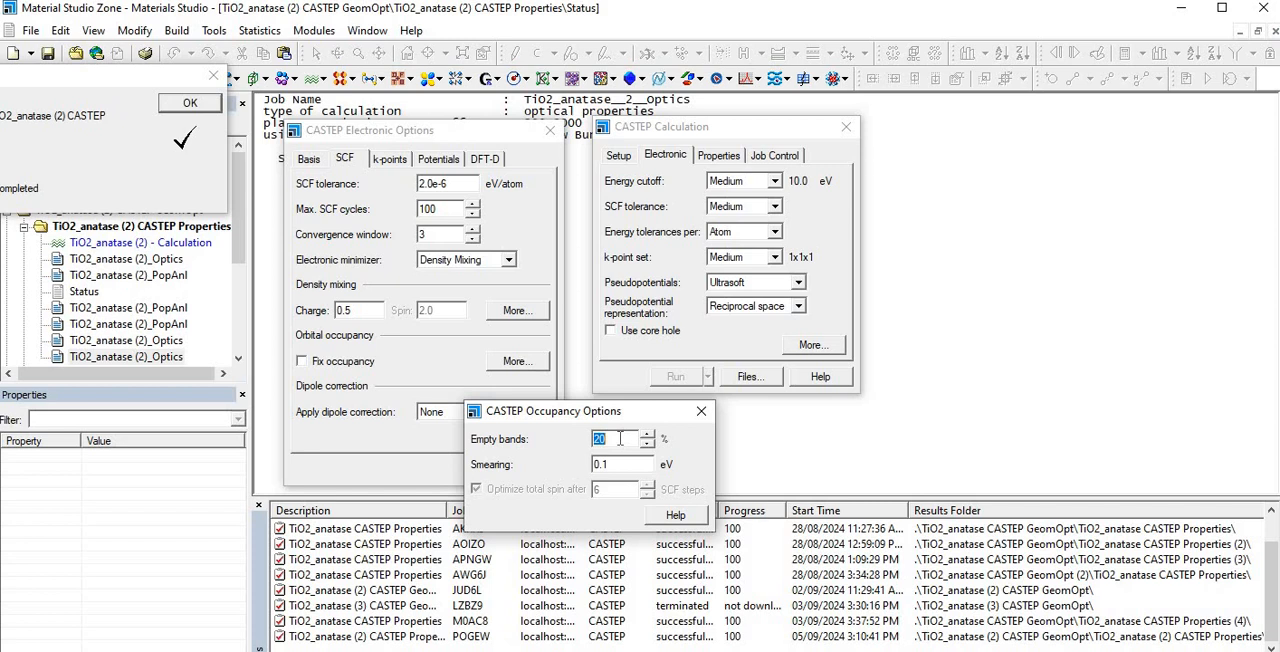
pyautogui.click(701, 411)
# - Close the CASTEP calculation settings and dismiss the job completion notice
pyautogui.moveTo(105, 79); pyautogui.dragTo(1012, 274)
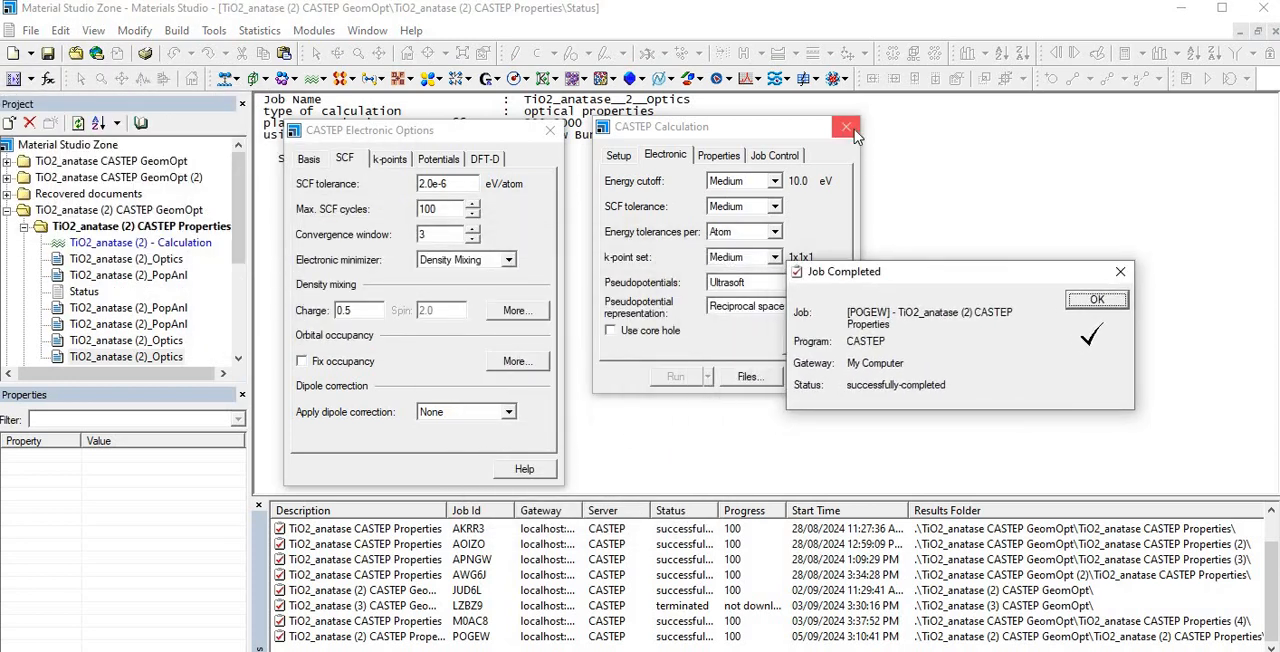
pyautogui.click(846, 126)
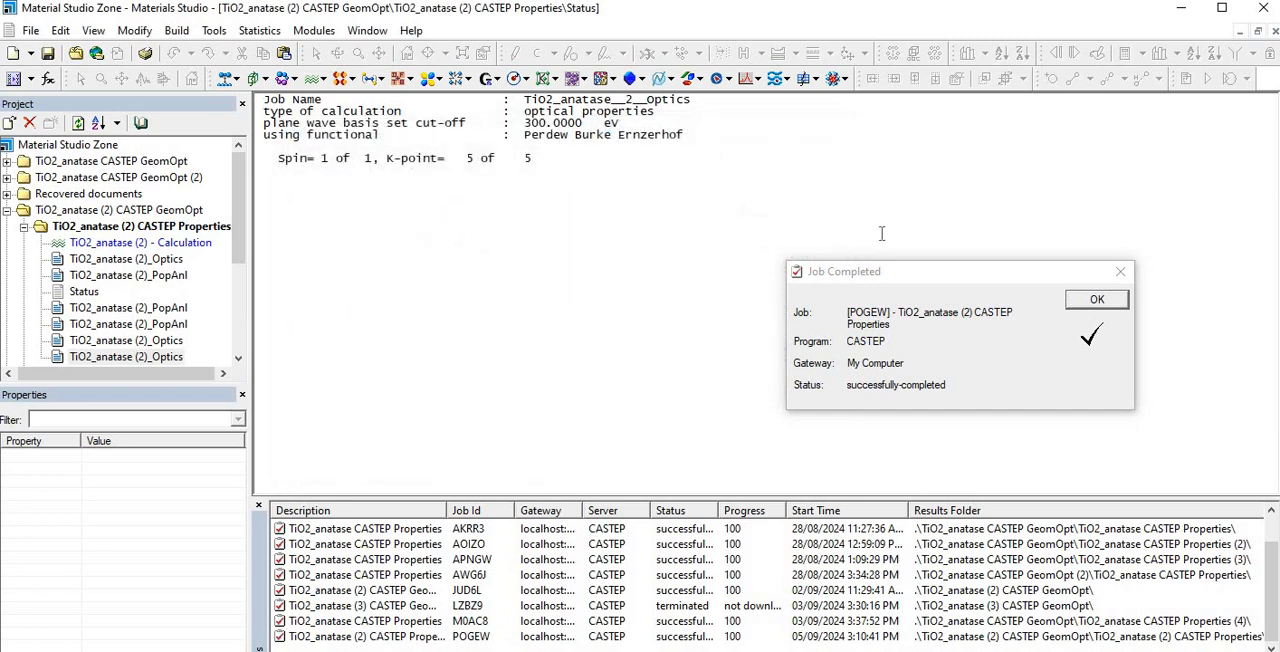
pyautogui.click(1070, 300)
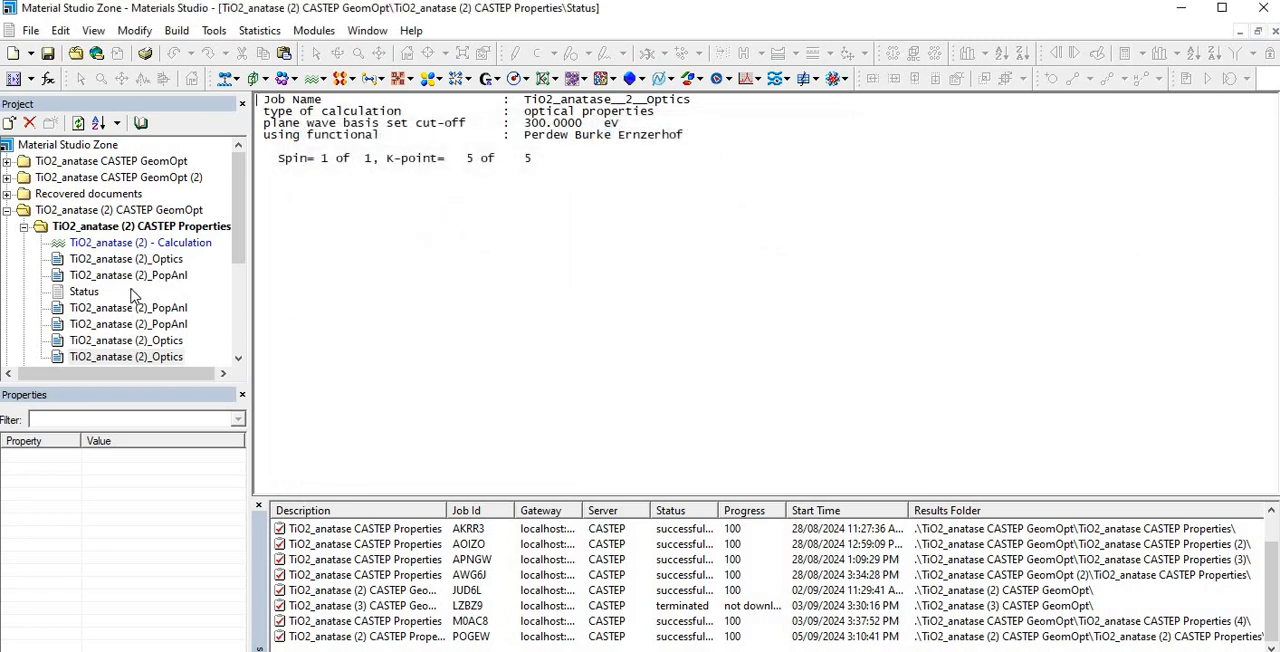
# - Examine the TiO2_anatase (2)_Optics parameter file and the CASTEP output report of the optics run
pyautogui.doubleClick(62, 262)
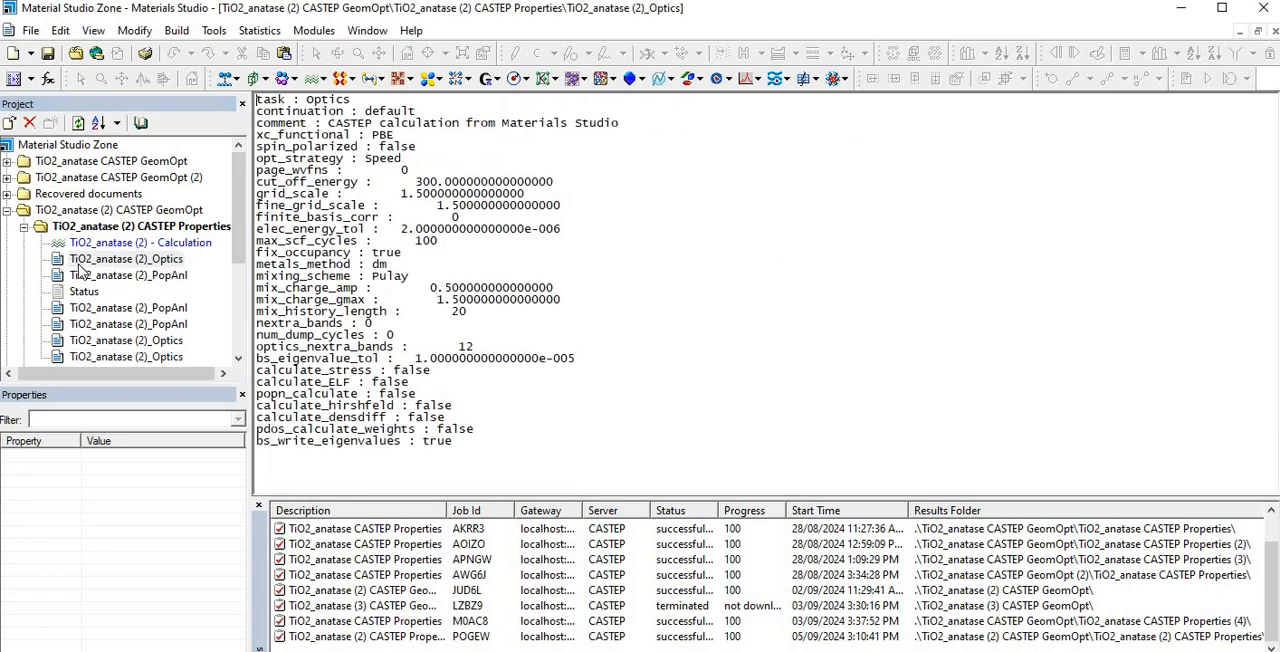
pyautogui.doubleClick(125, 340)
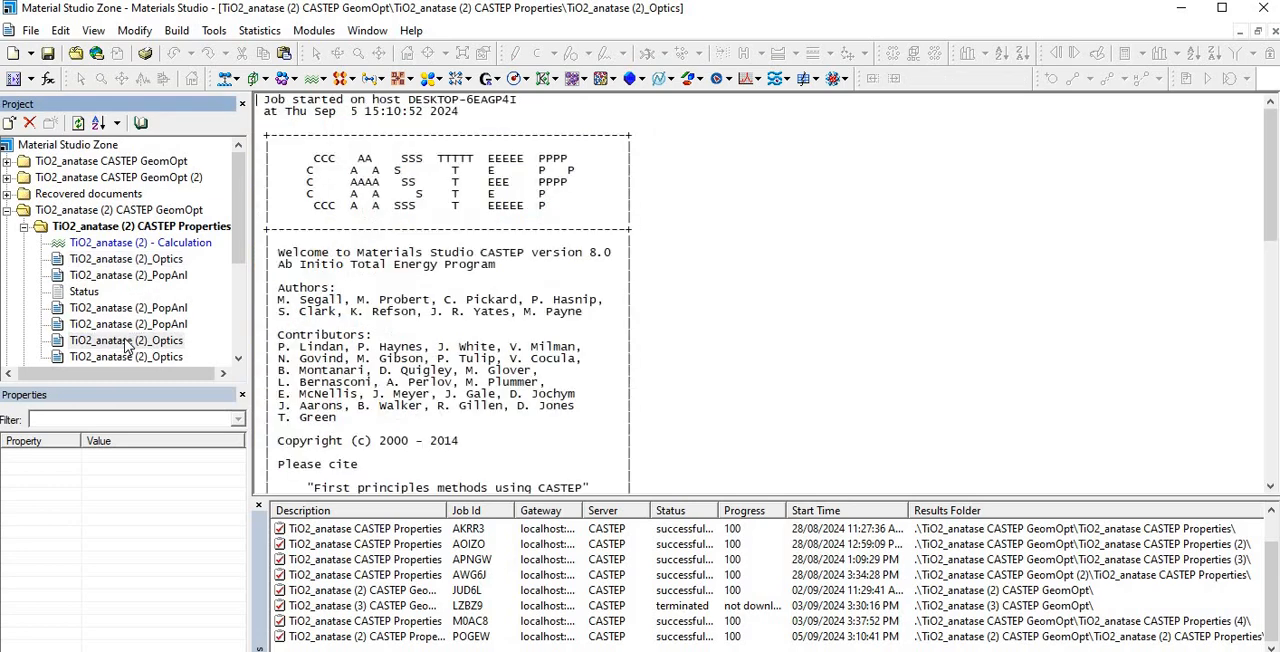
pyautogui.scroll(-3, 477, 241)
pyautogui.scroll(-20, 477, 241)
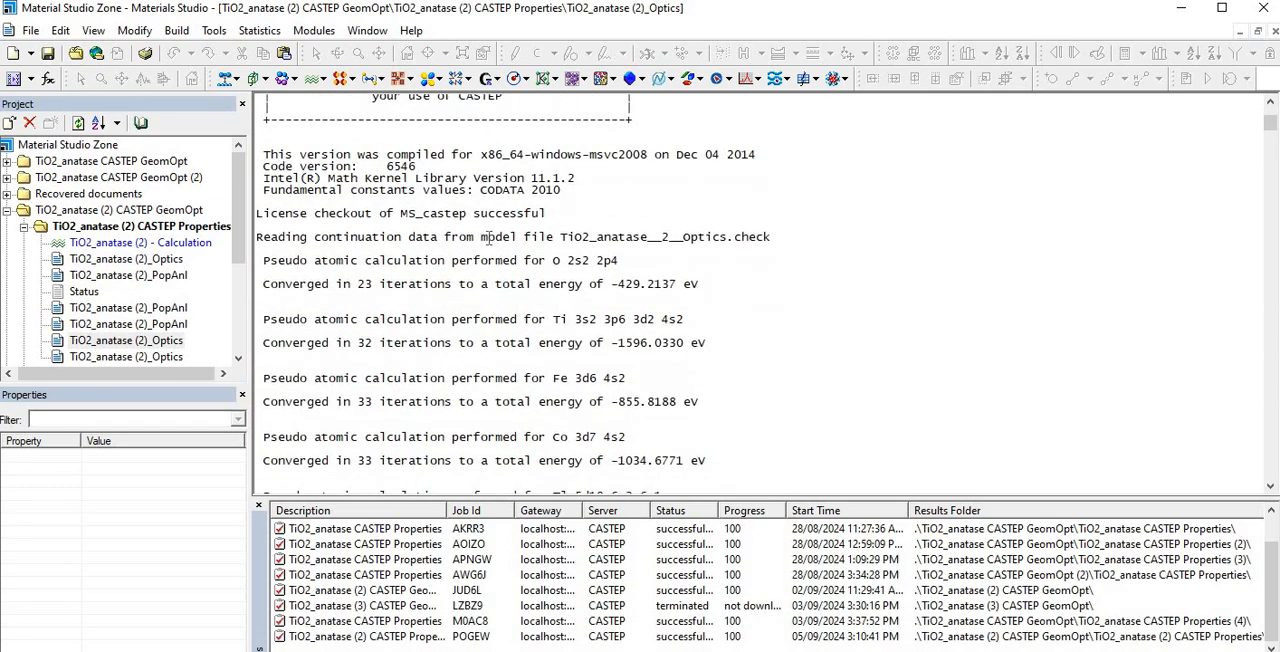
pyautogui.scroll(-13, 489, 238)
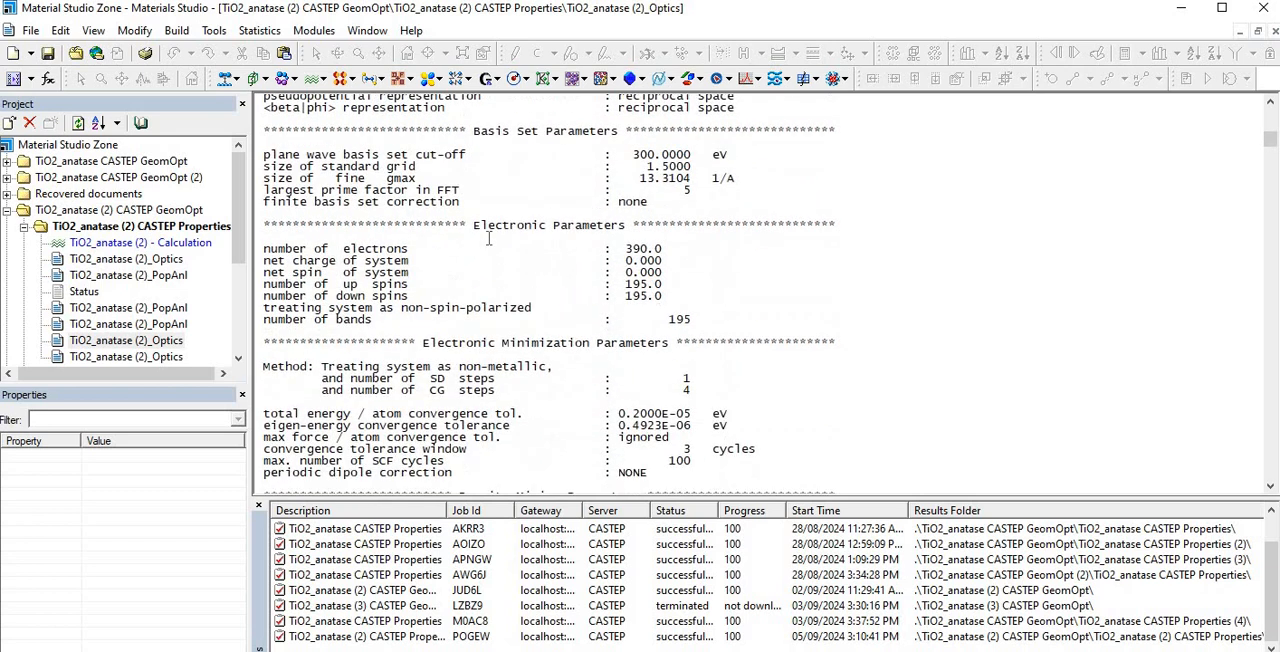
# - Open the CASTEP analysis for the TiO2_anatase (2)_Optics results and choose Optical properties
pyautogui.click(313, 33)
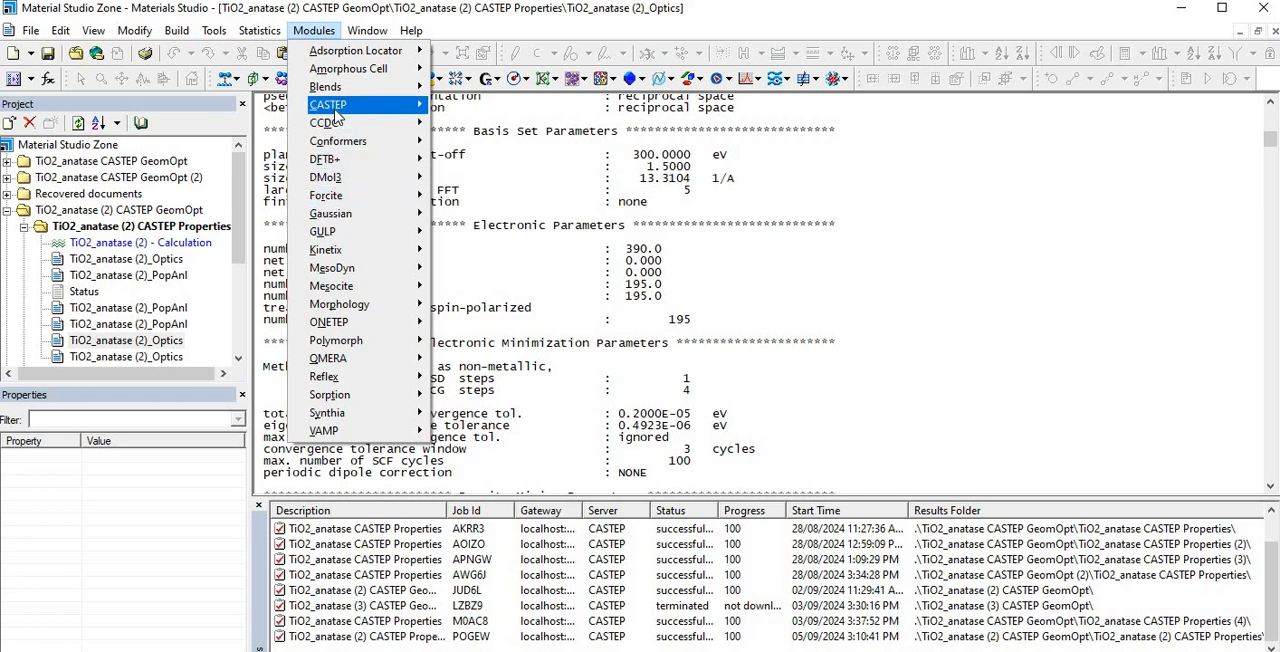
pyautogui.moveTo(335, 107)
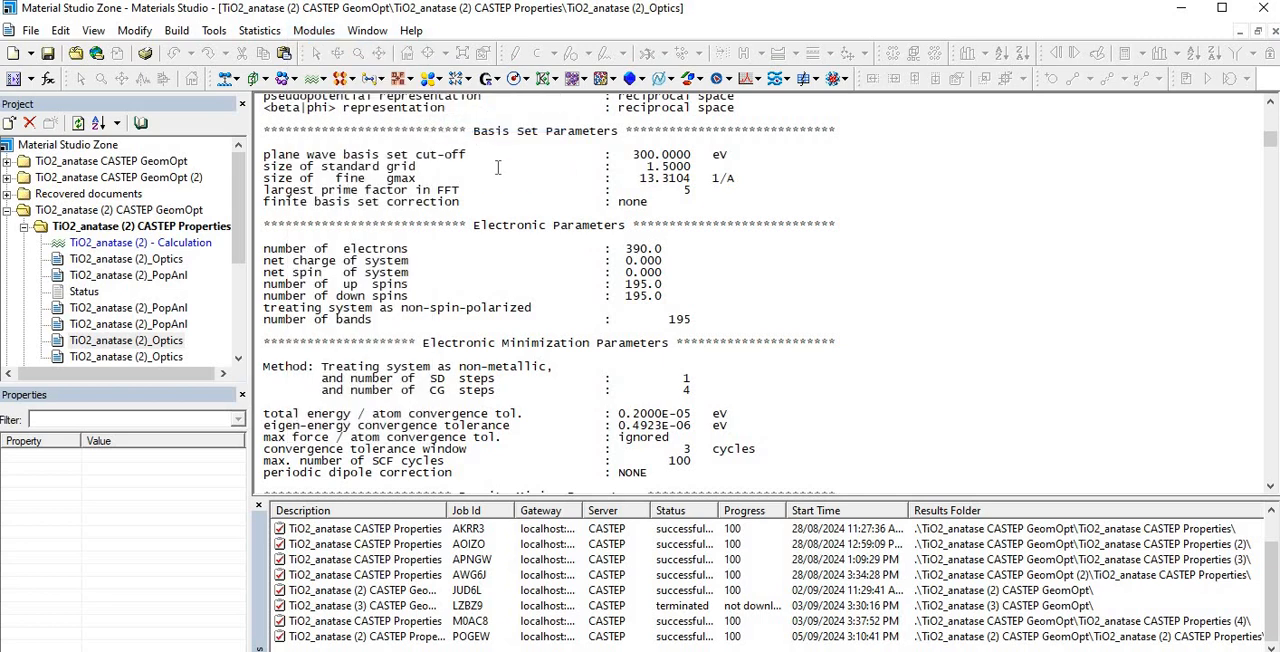
pyautogui.scroll(-3, 730, 268)
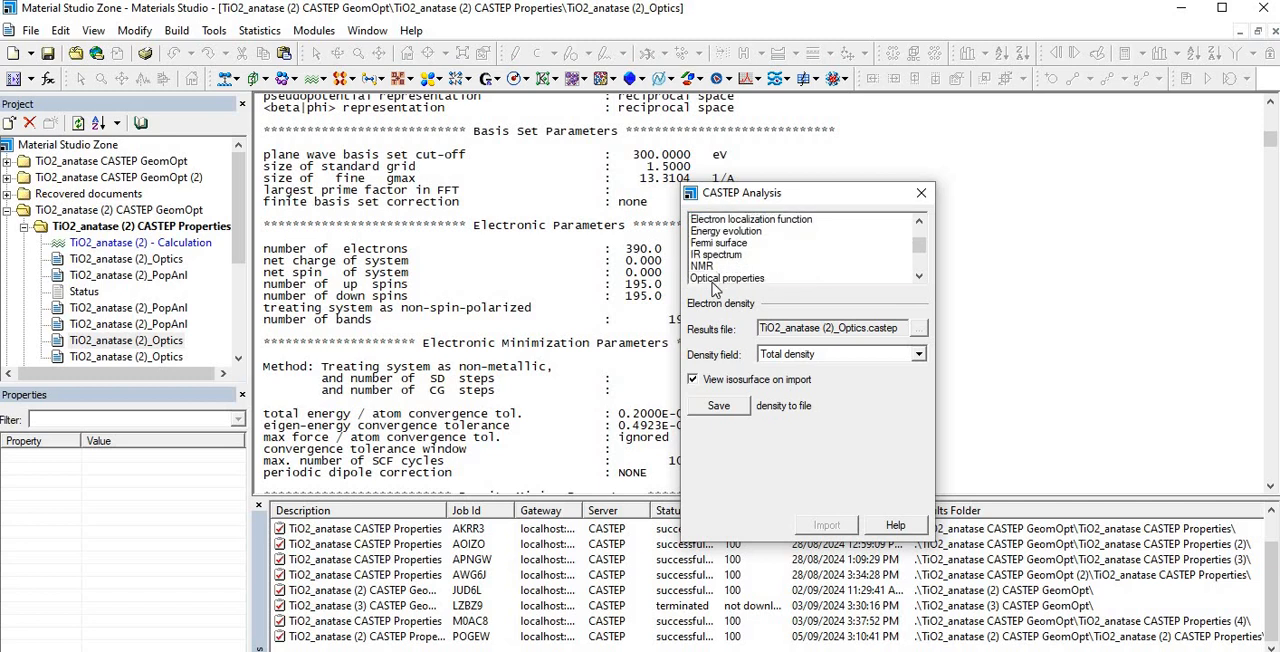
pyautogui.click(720, 278)
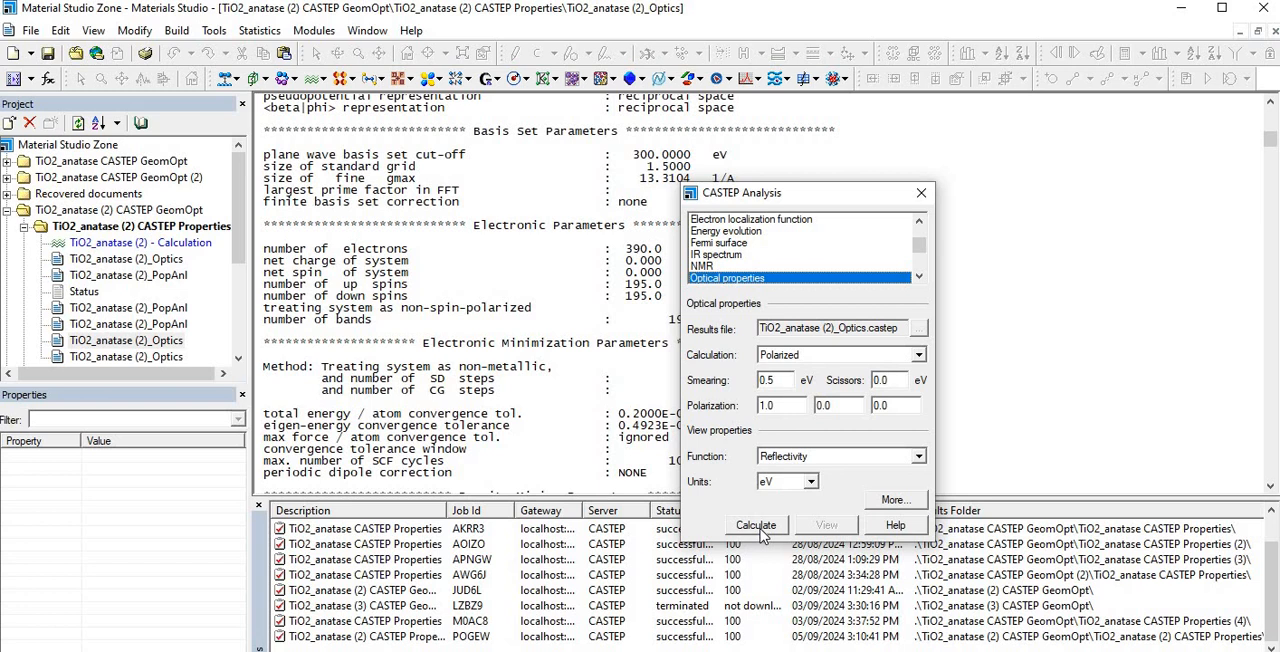
# - Calculate the polarized optical properties with the Reflectivity function in eV, view the chart and close the analysis dialog
pyautogui.click(919, 456)
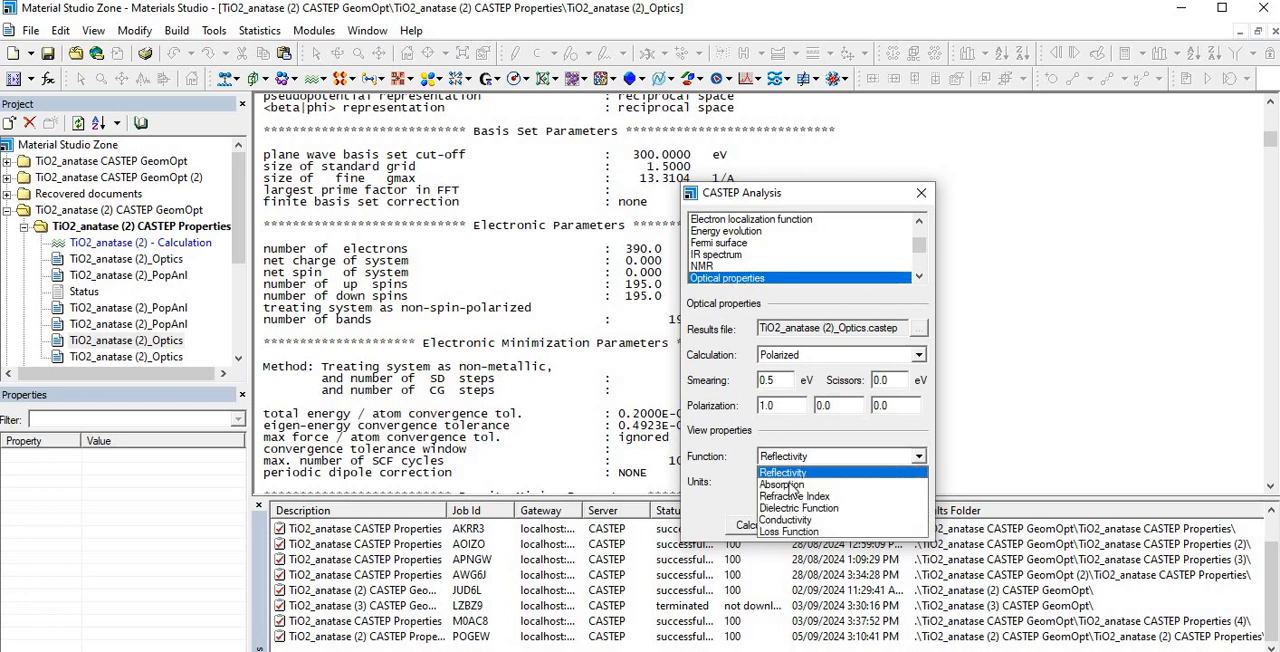
pyautogui.click(810, 482)
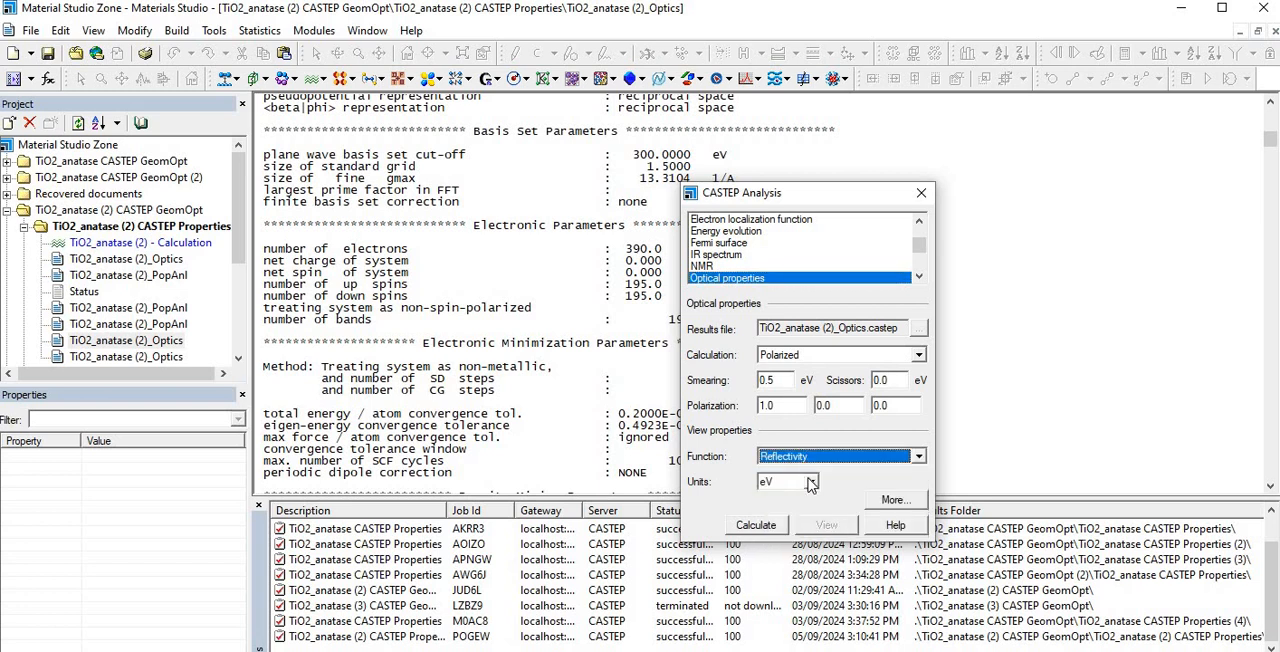
pyautogui.click(811, 482)
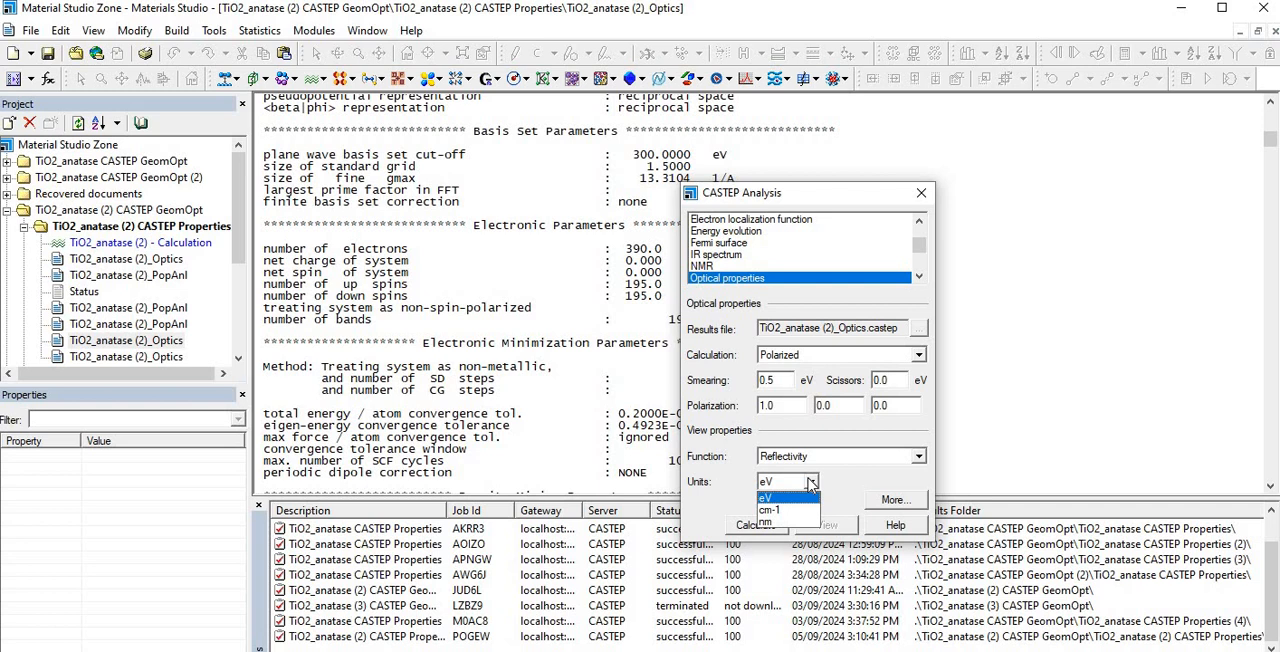
pyautogui.click(773, 495)
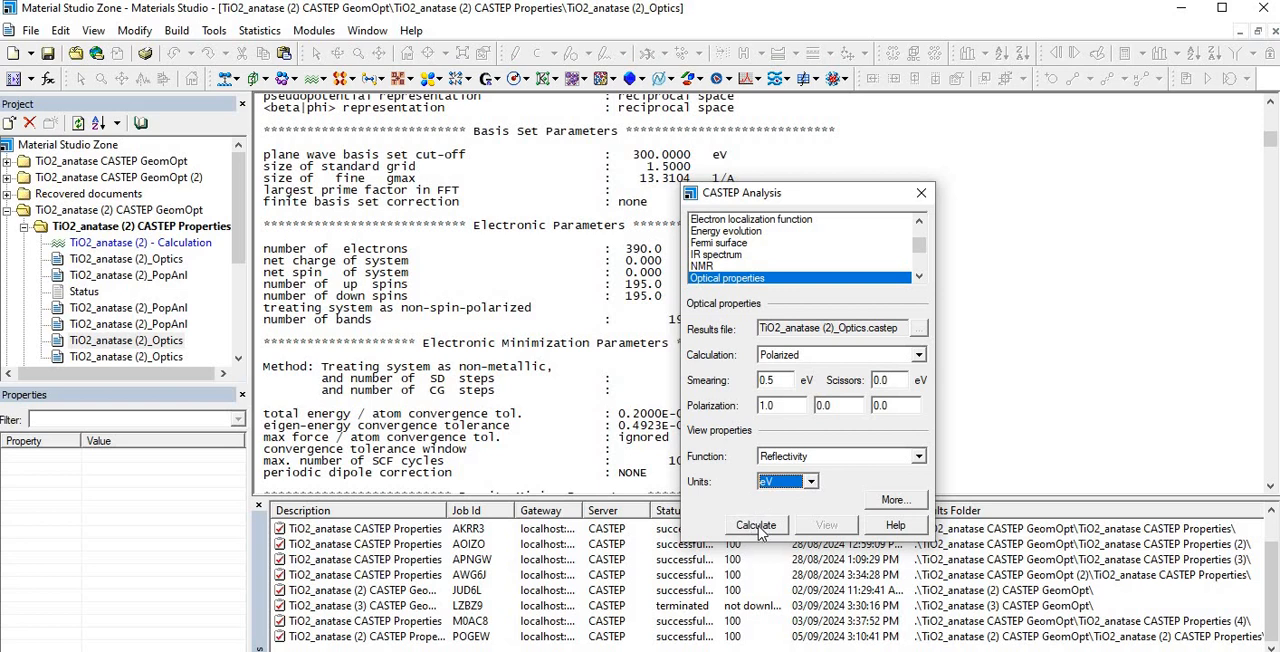
pyautogui.click(757, 526)
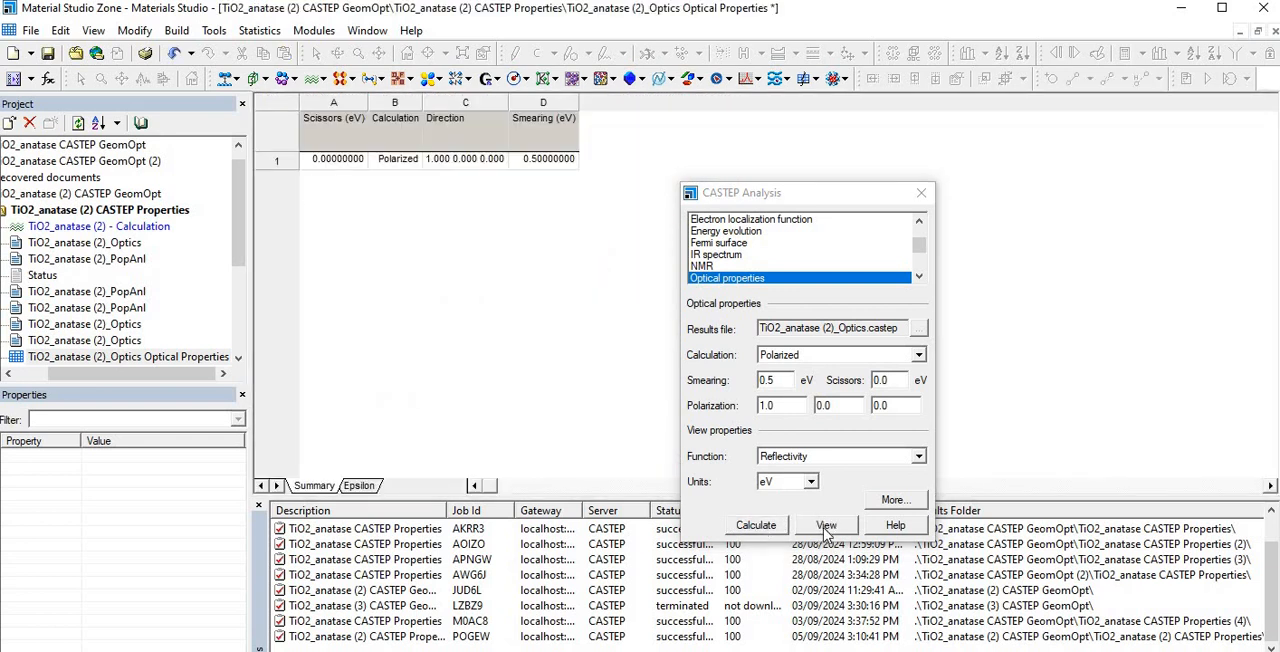
pyautogui.click(826, 527)
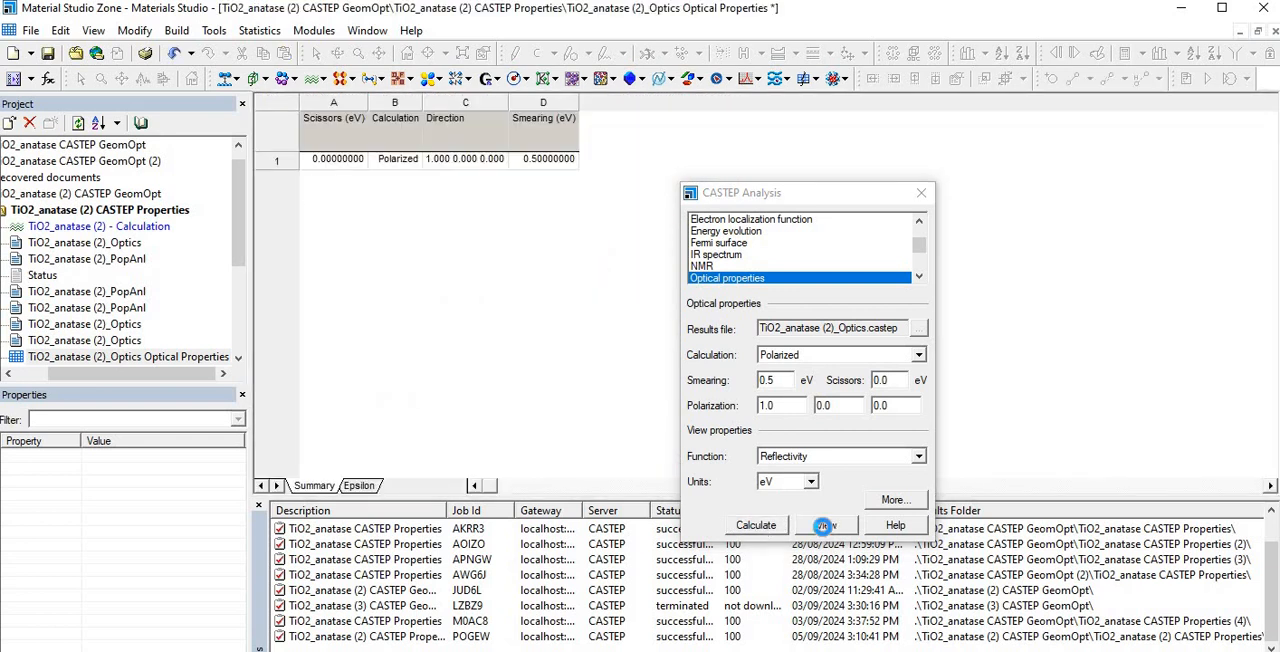
pyautogui.click(921, 195)
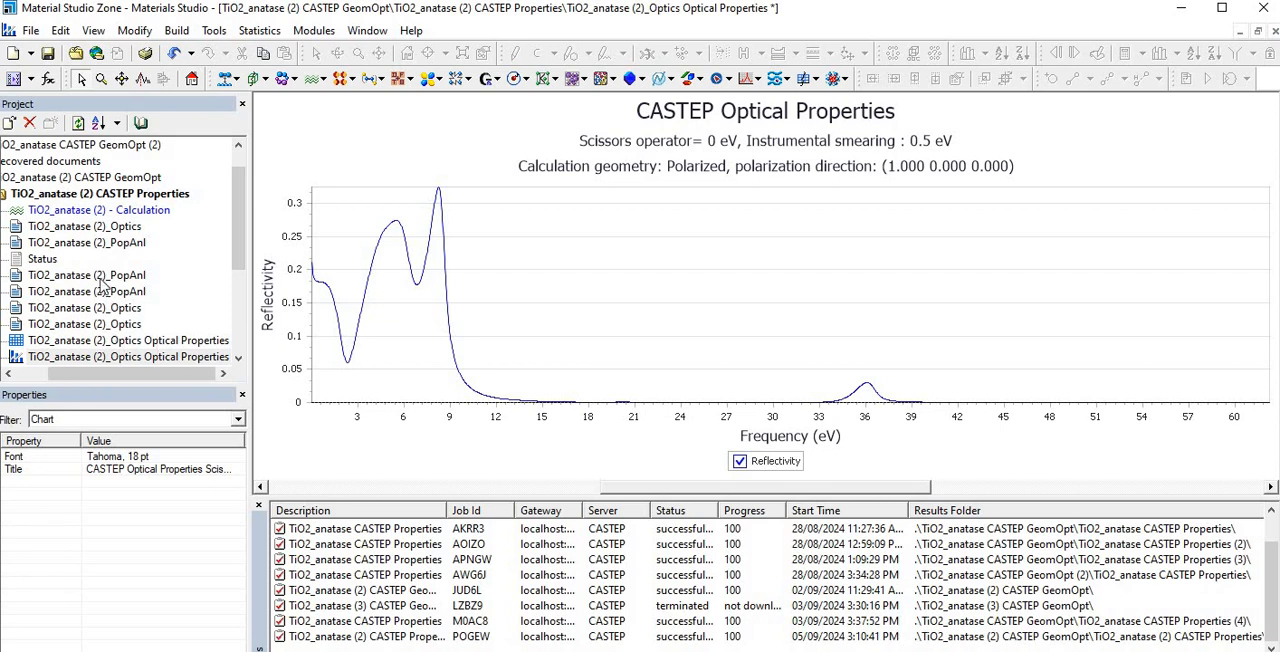
# - Reopen the TiO2_anatase (2)_Optics output report and bring up its CASTEP optical properties analysis
pyautogui.click(97, 309)
pyautogui.doubleClick(97, 310)
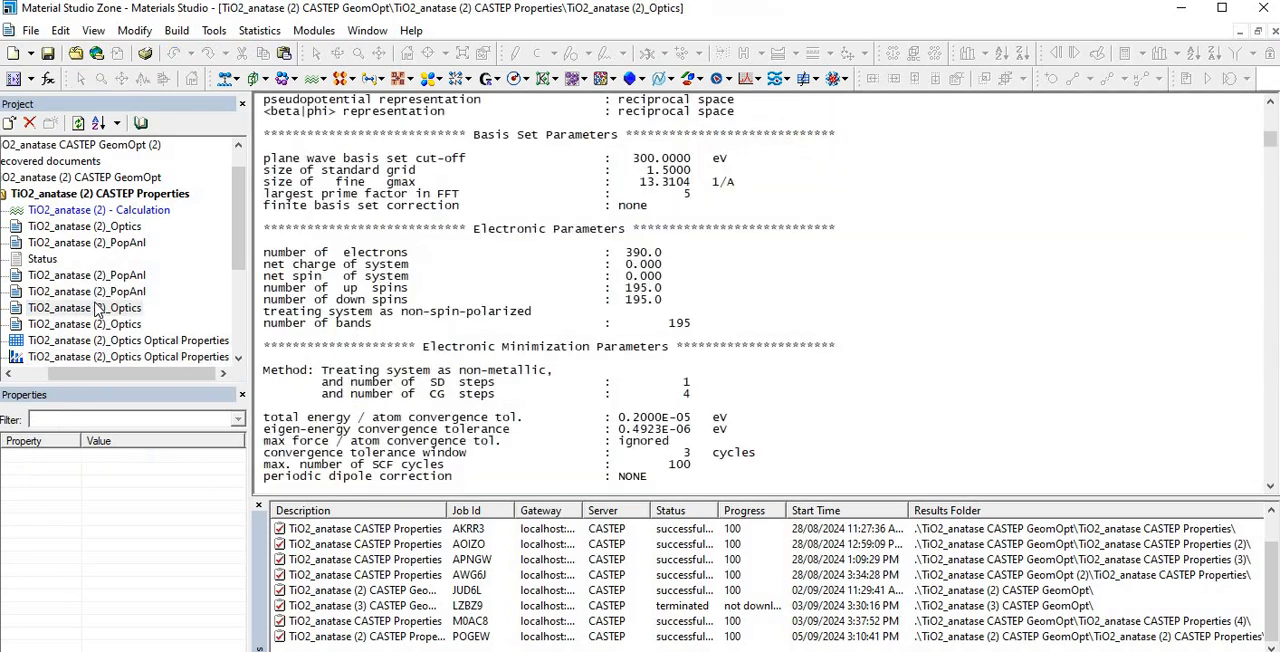
pyautogui.click(318, 85)
pyautogui.click(357, 118)
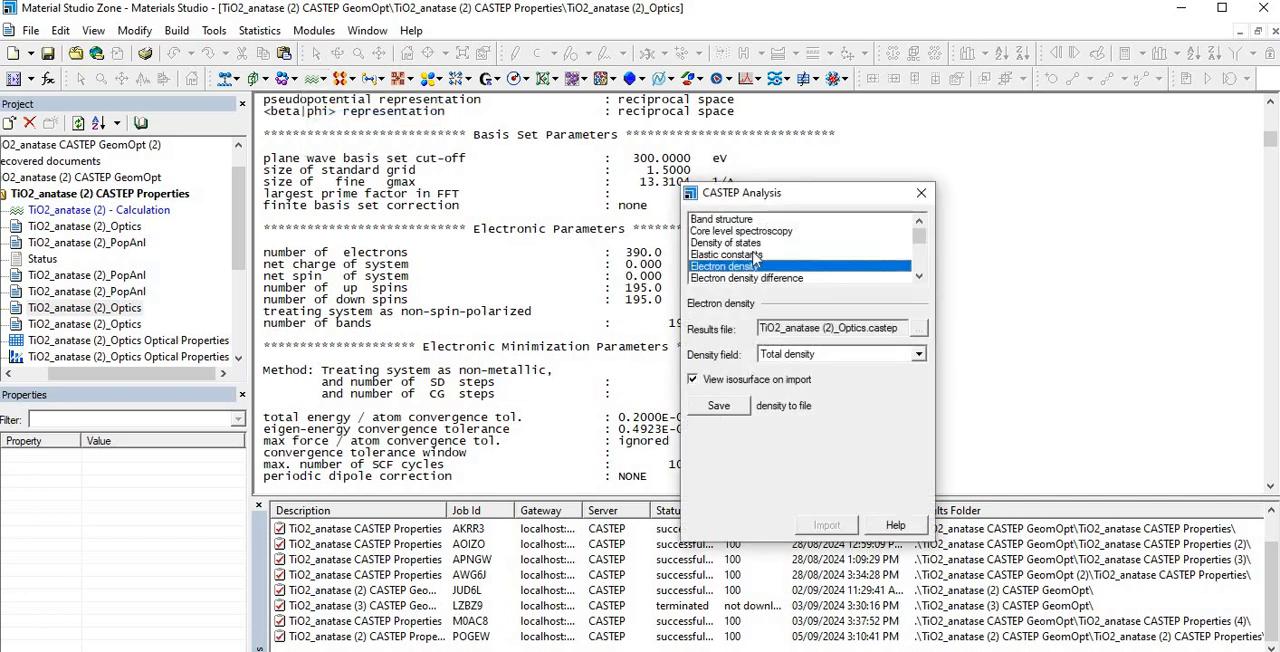
pyautogui.scroll(-3, 755, 259)
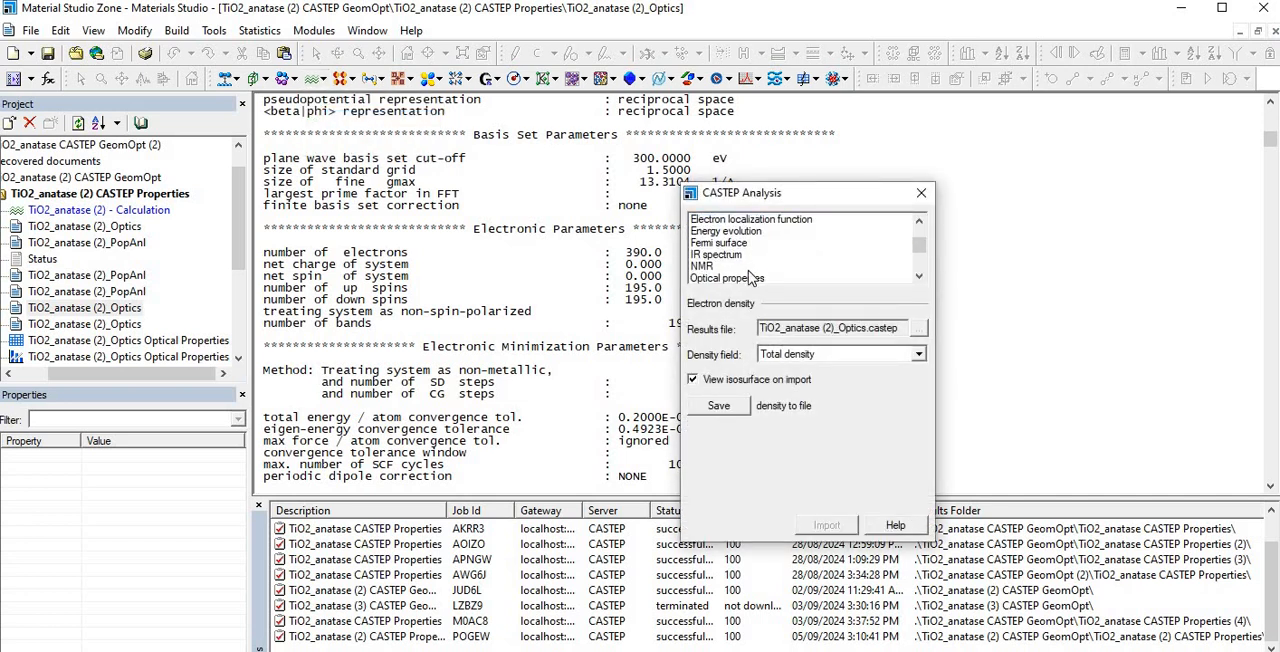
pyautogui.click(746, 280)
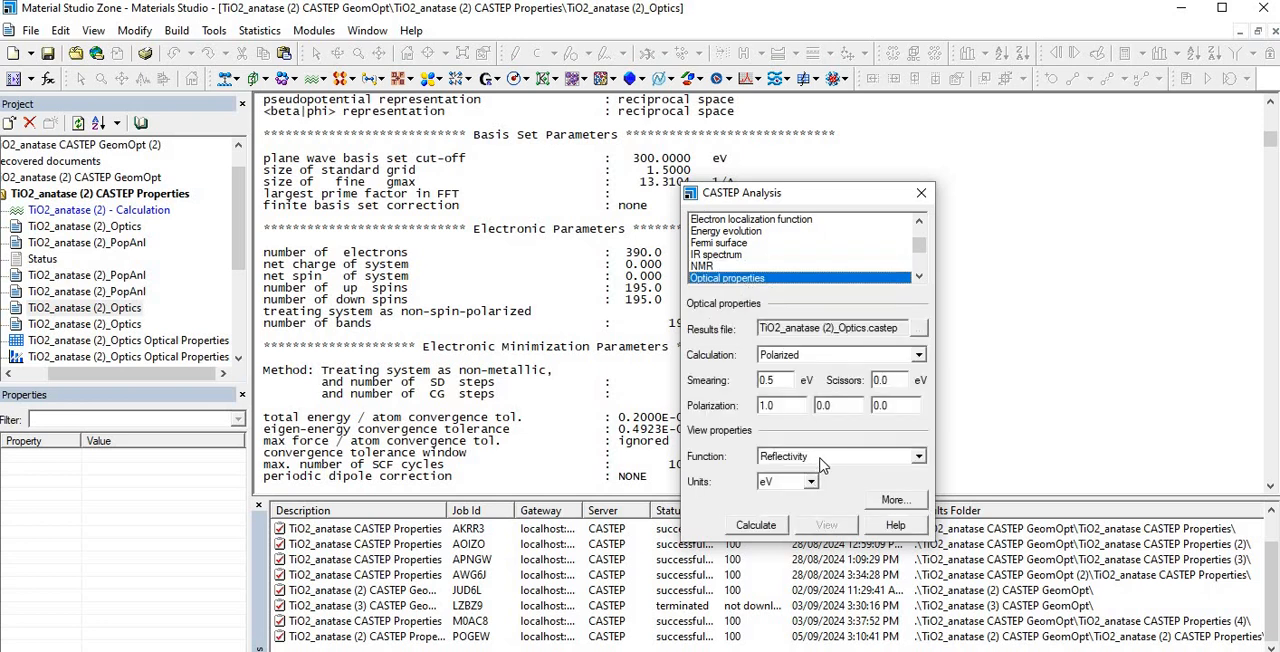
# - Calculate the optical properties with the Absorption function, view the absorption chart and move the analysis dialog off its hidden part
pyautogui.click(822, 462)
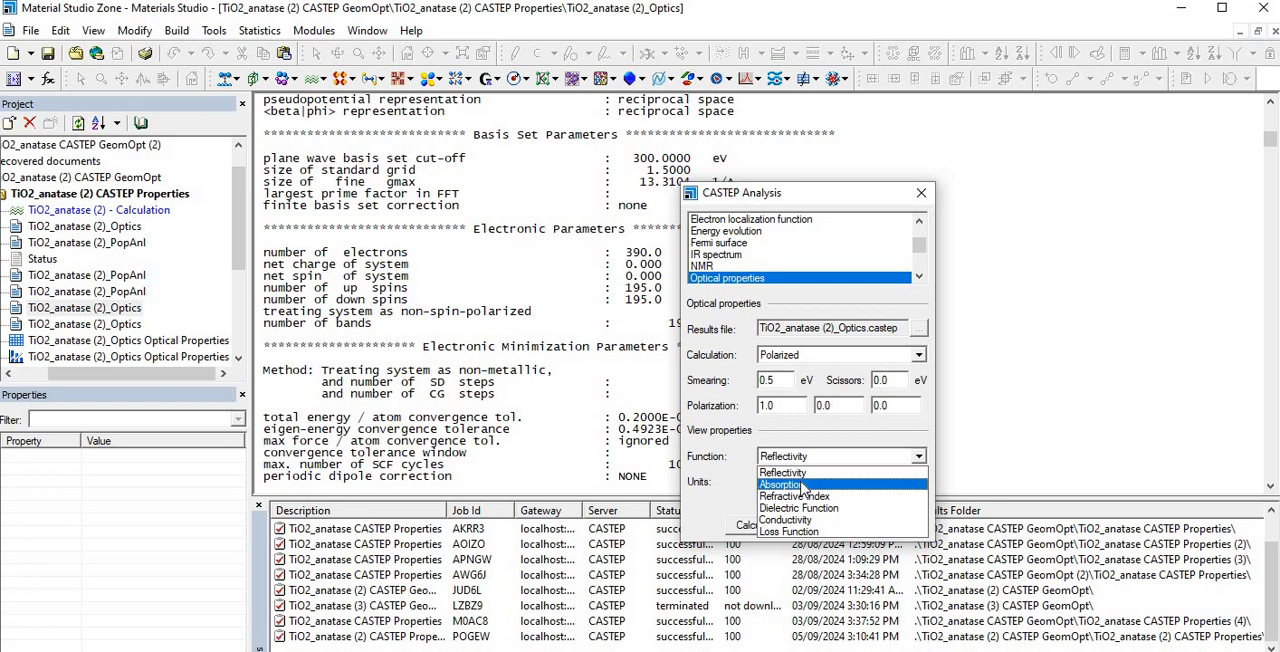
pyautogui.click(803, 486)
pyautogui.click(745, 526)
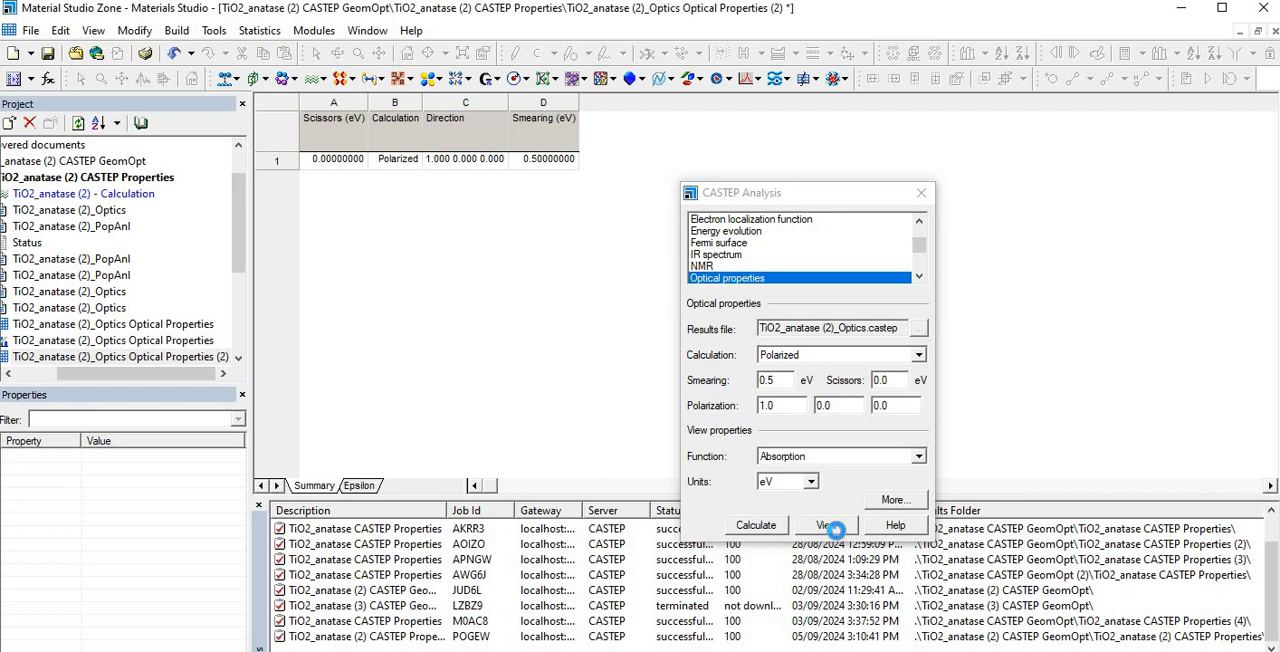
pyautogui.click(827, 525)
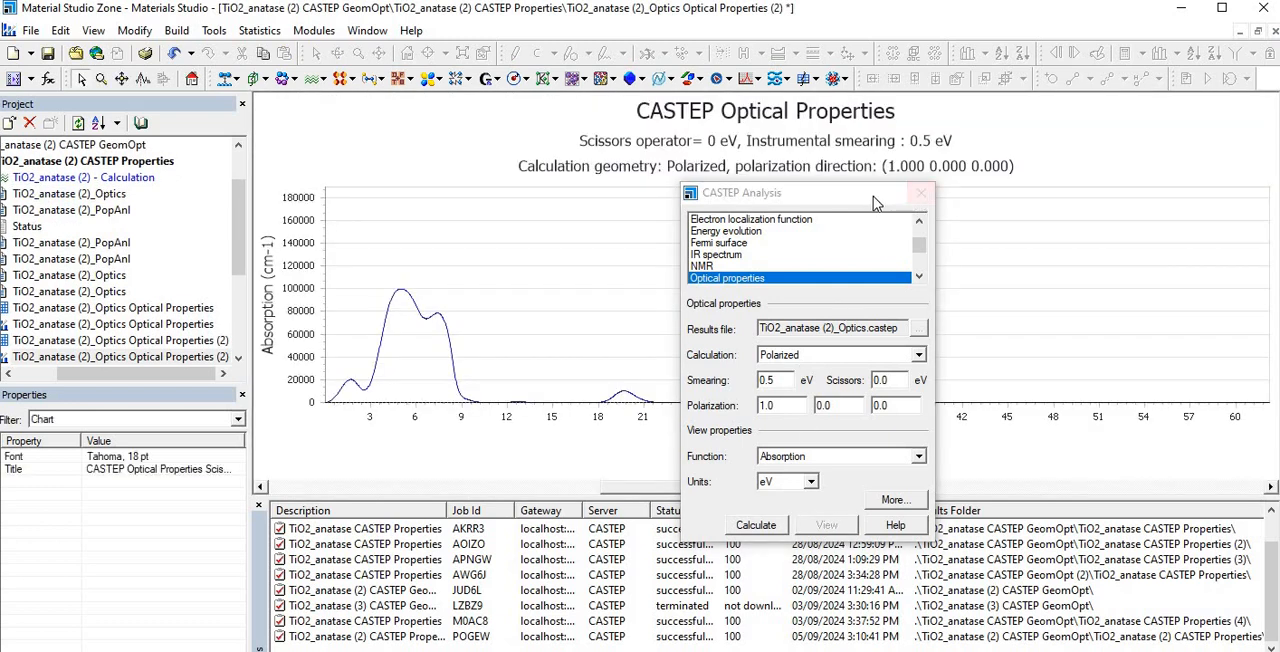
pyautogui.moveTo(881, 203); pyautogui.dragTo(798, 196)
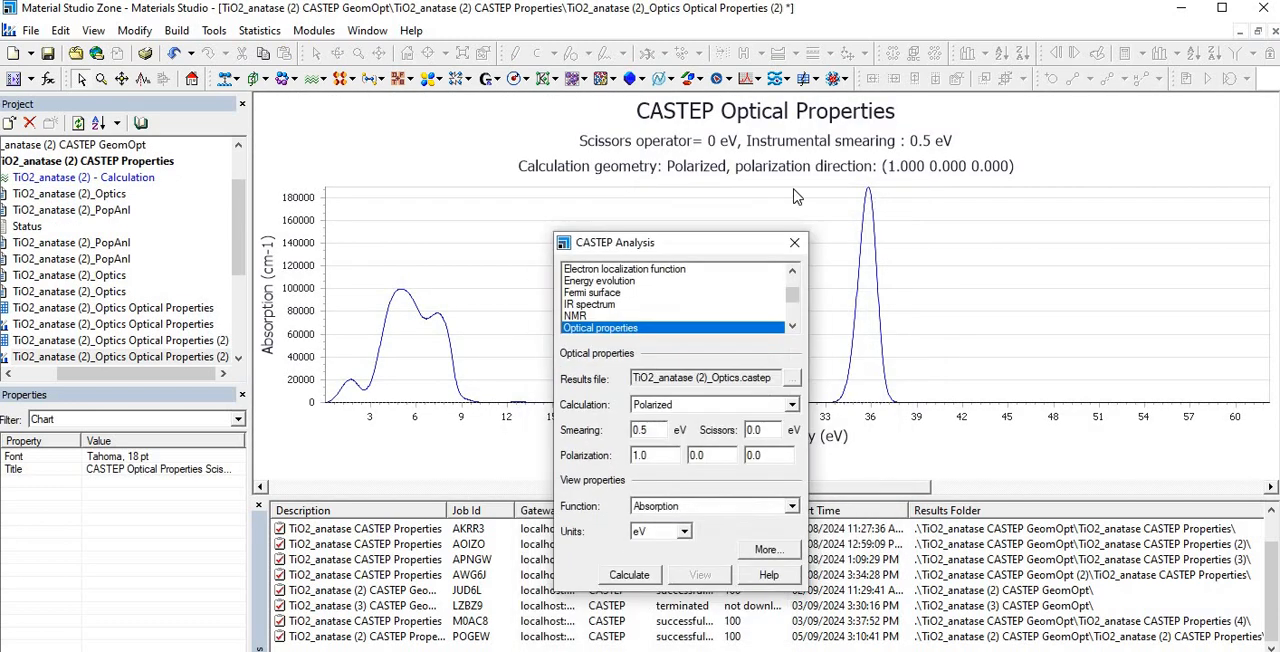
# - Calculate the optical properties with the Refractive Index function and view the resulting chart
pyautogui.click(763, 450)
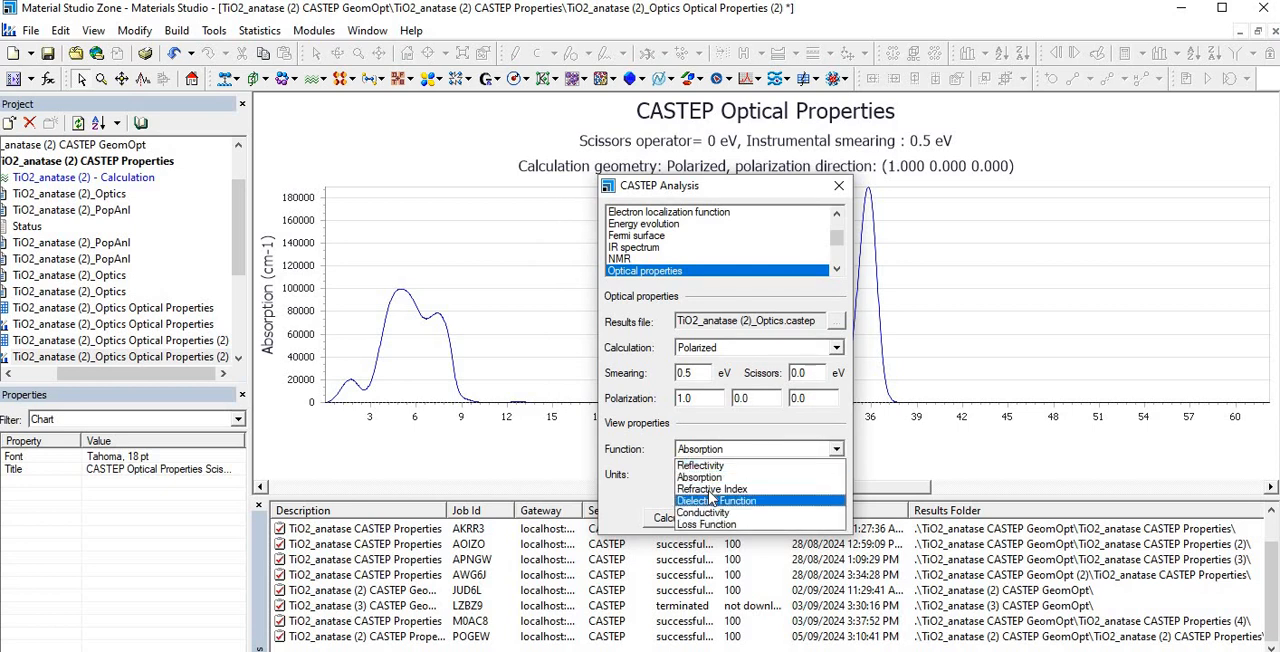
pyautogui.click(714, 489)
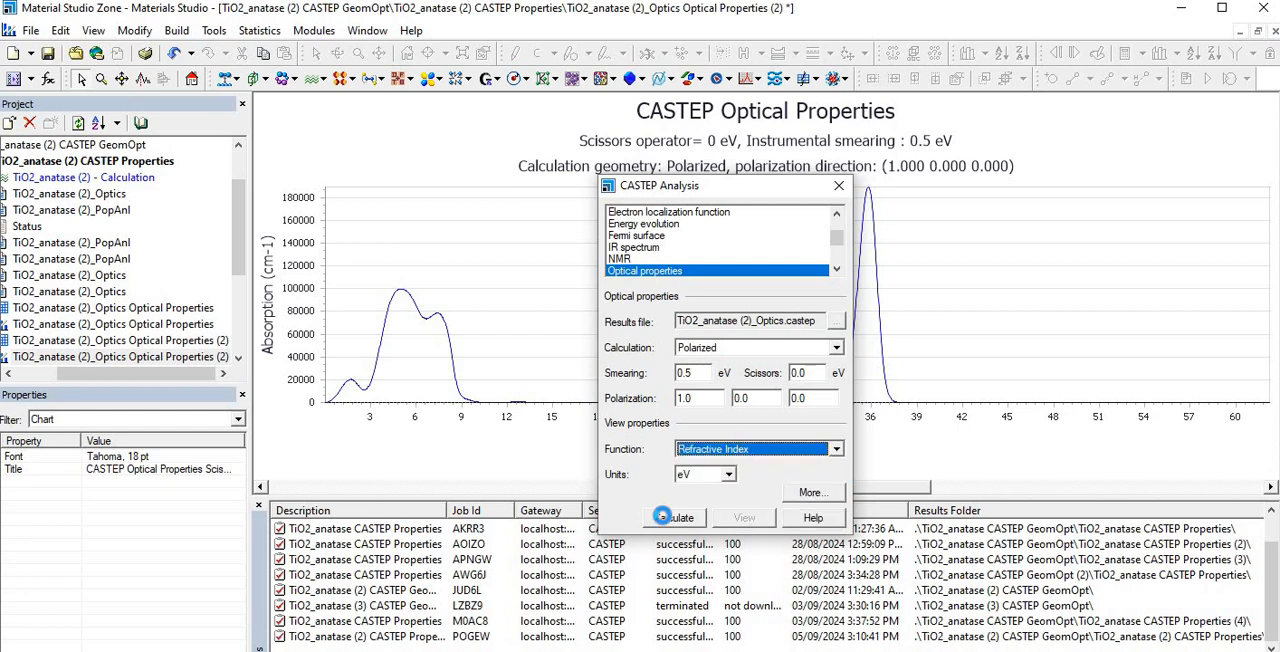
pyautogui.click(668, 518)
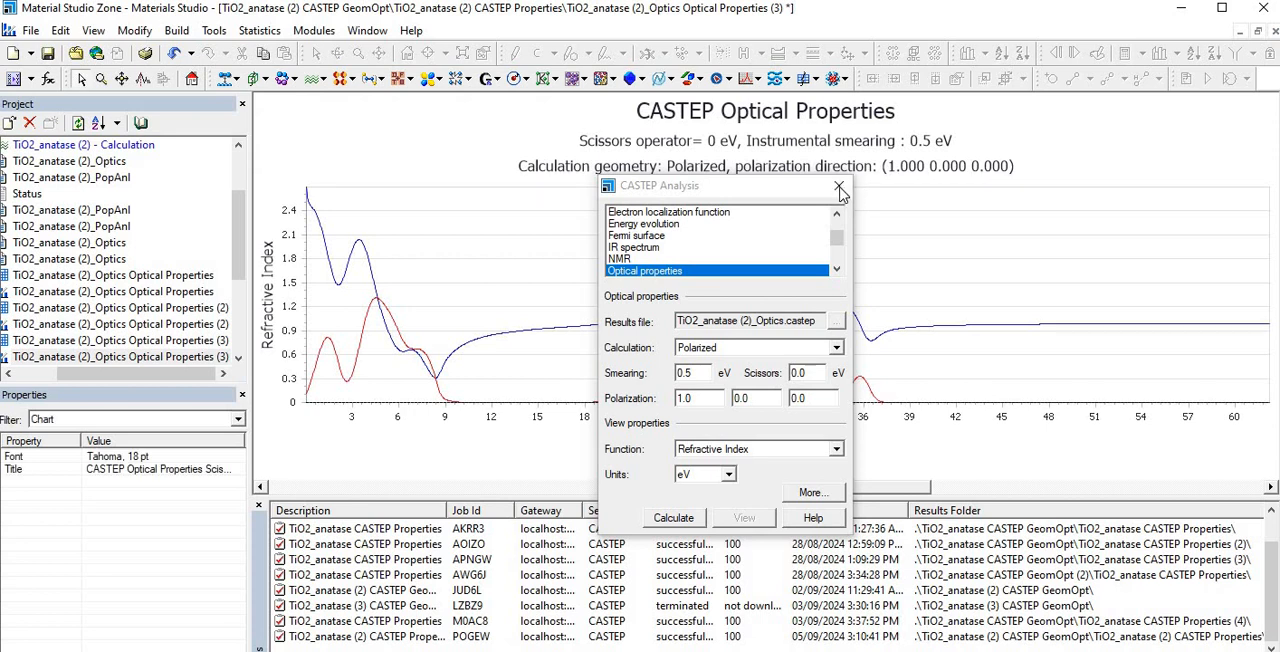
pyautogui.moveTo(785, 190); pyautogui.dragTo(827, 255)
# - Calculate the optical properties with the Dielectric Function, view its chart and close the analysis dialog
pyautogui.click(812, 515)
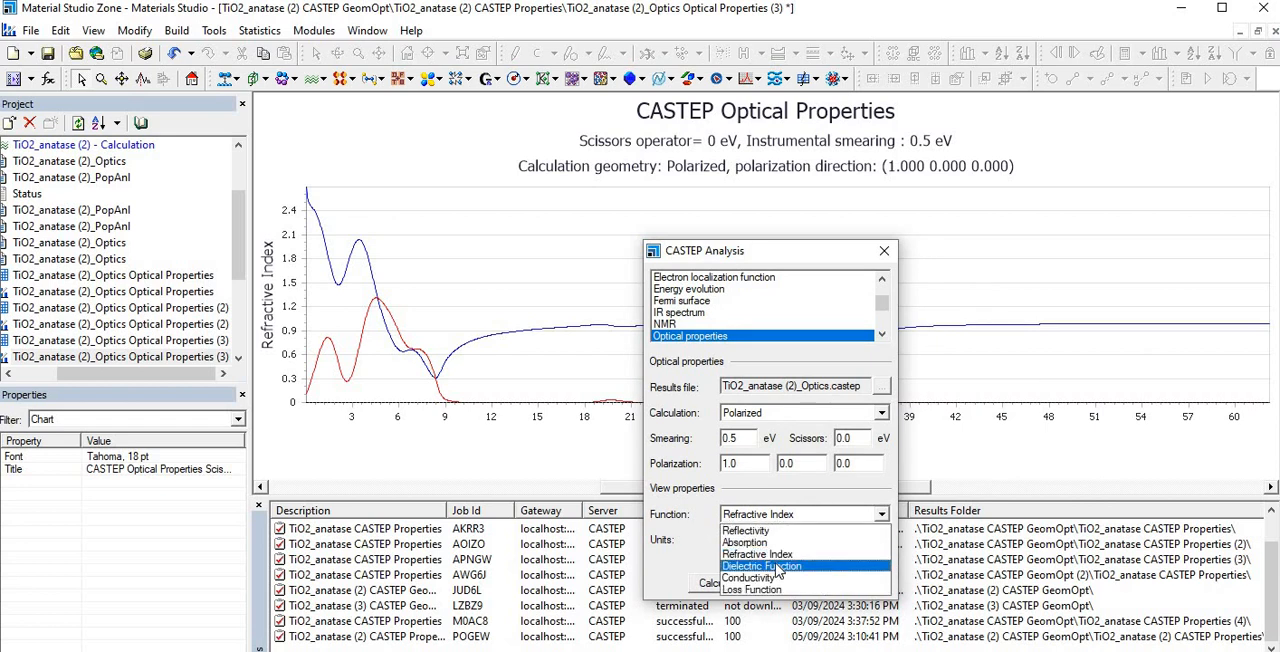
pyautogui.click(787, 566)
pyautogui.click(740, 583)
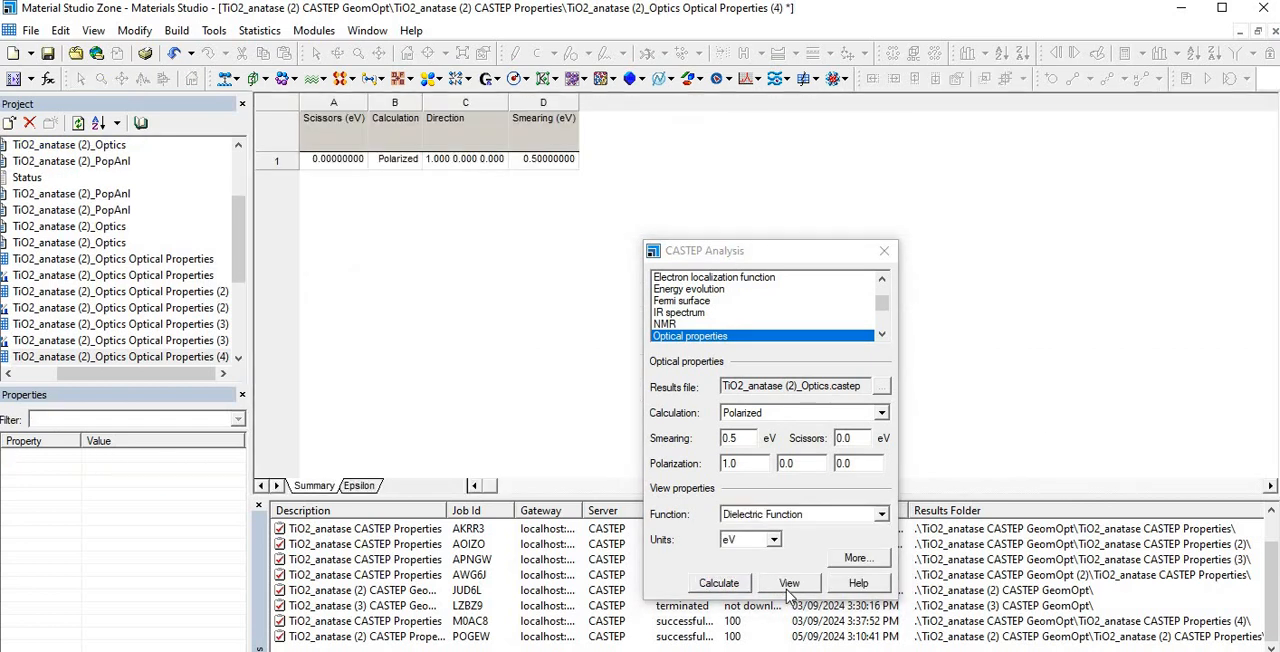
pyautogui.click(788, 588)
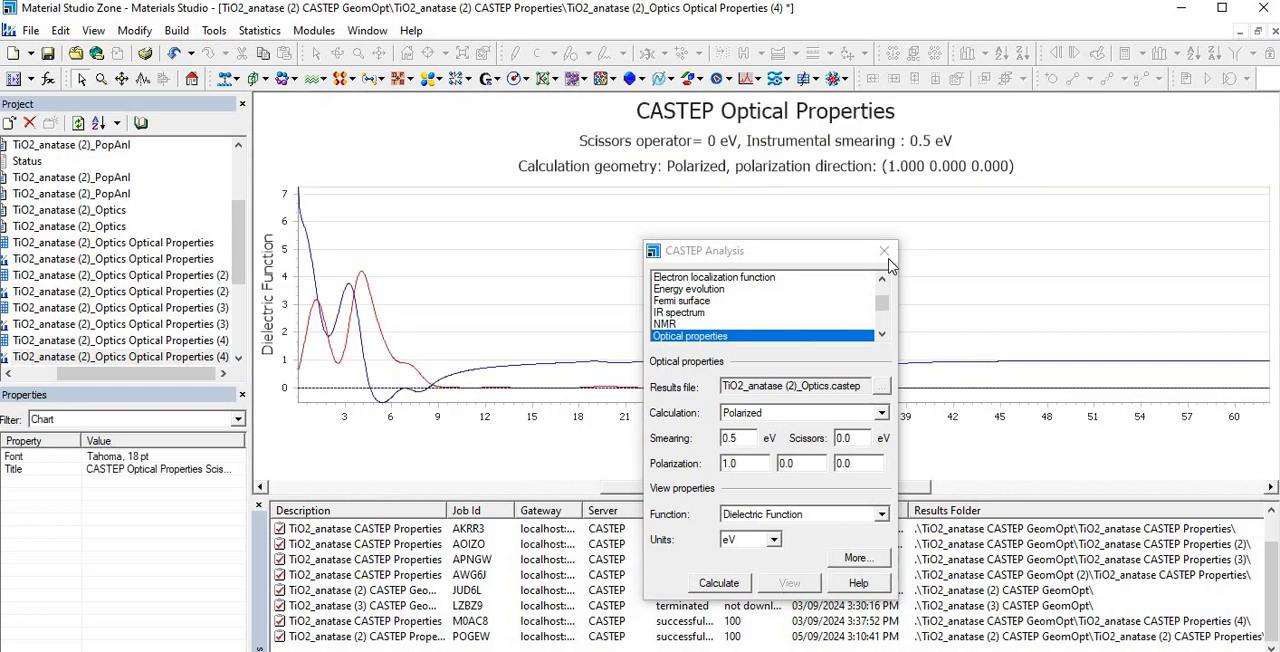
pyautogui.click(885, 252)
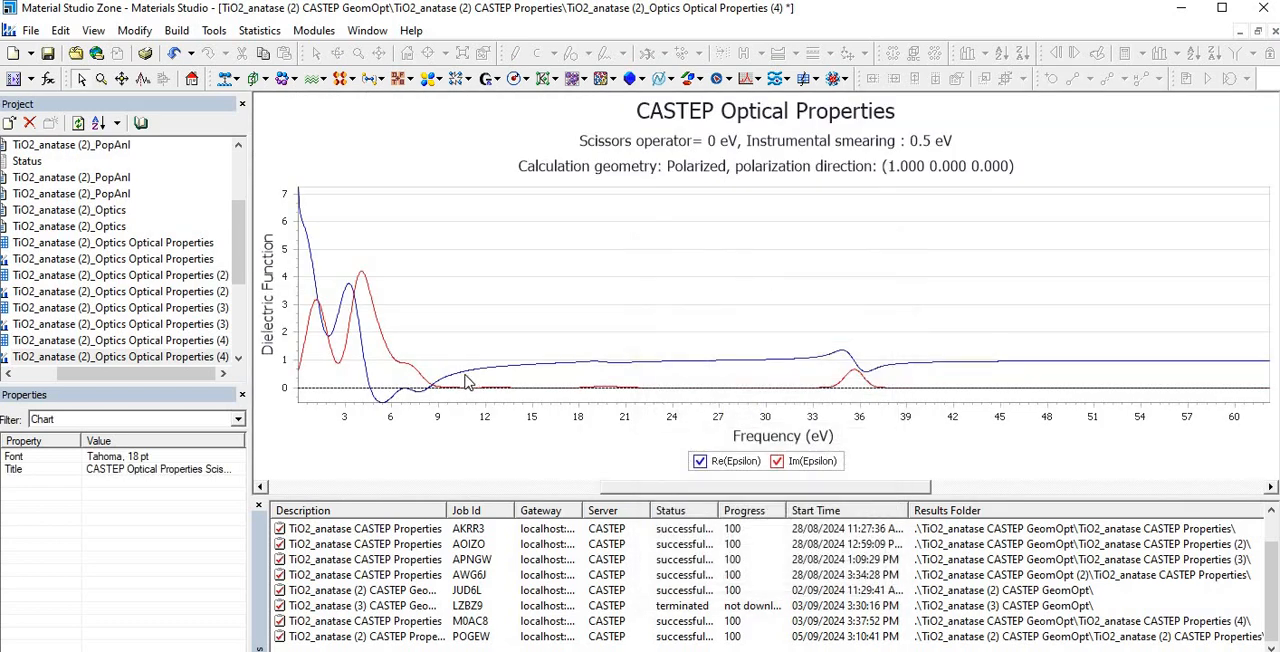